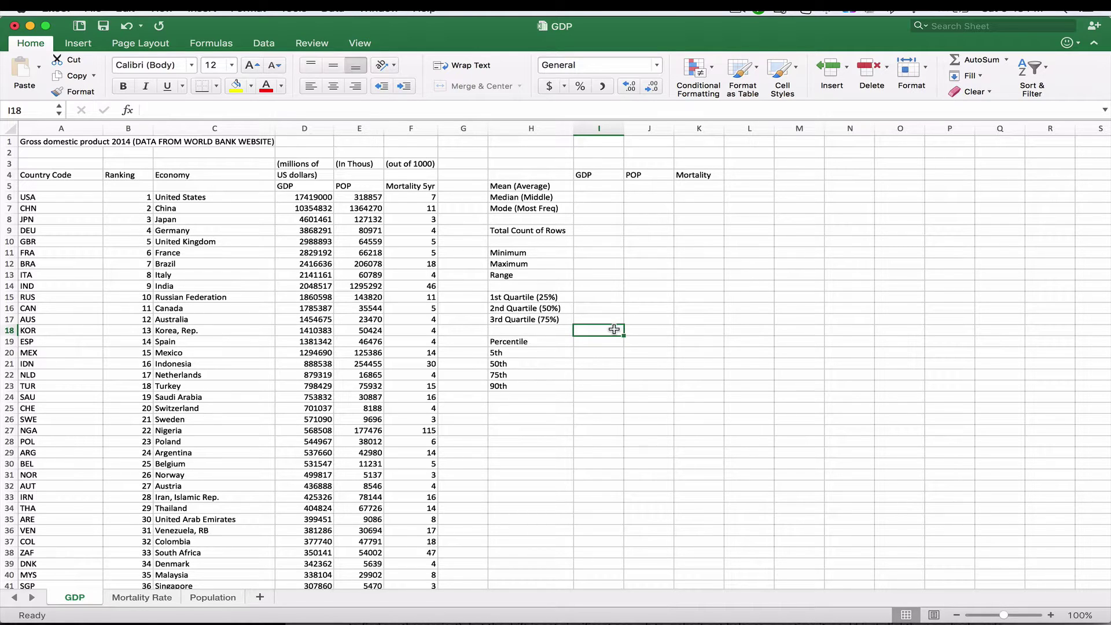
# Enter =AVERAGE(D6:D200) in I5 as the GDP mean, giving 396539
pyautogui.click(596, 185)
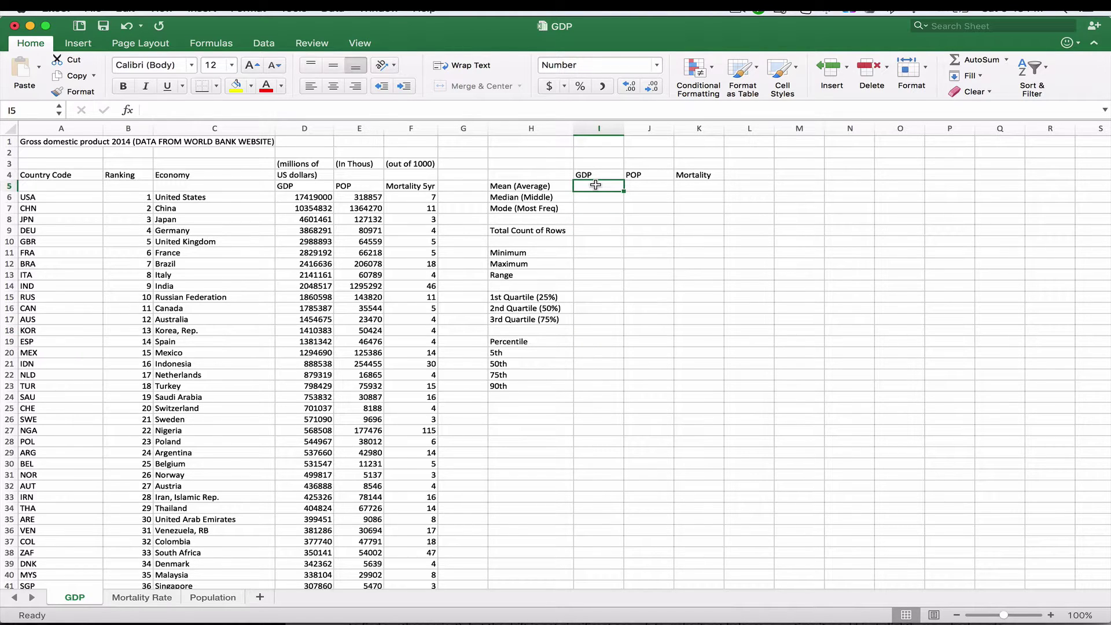
pyautogui.write('=')
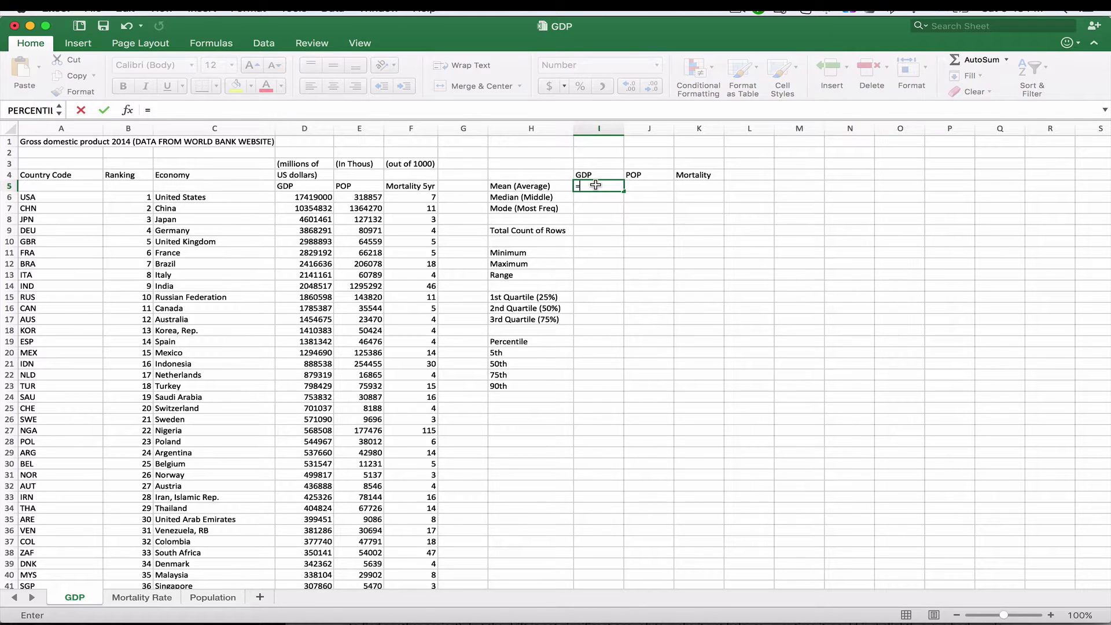
pyautogui.write('AVERGA')
pyautogui.press('BackSpace')
pyautogui.press('BackSpace')
pyautogui.write('A')
pyautogui.press('Tab')
pyautogui.write('(')
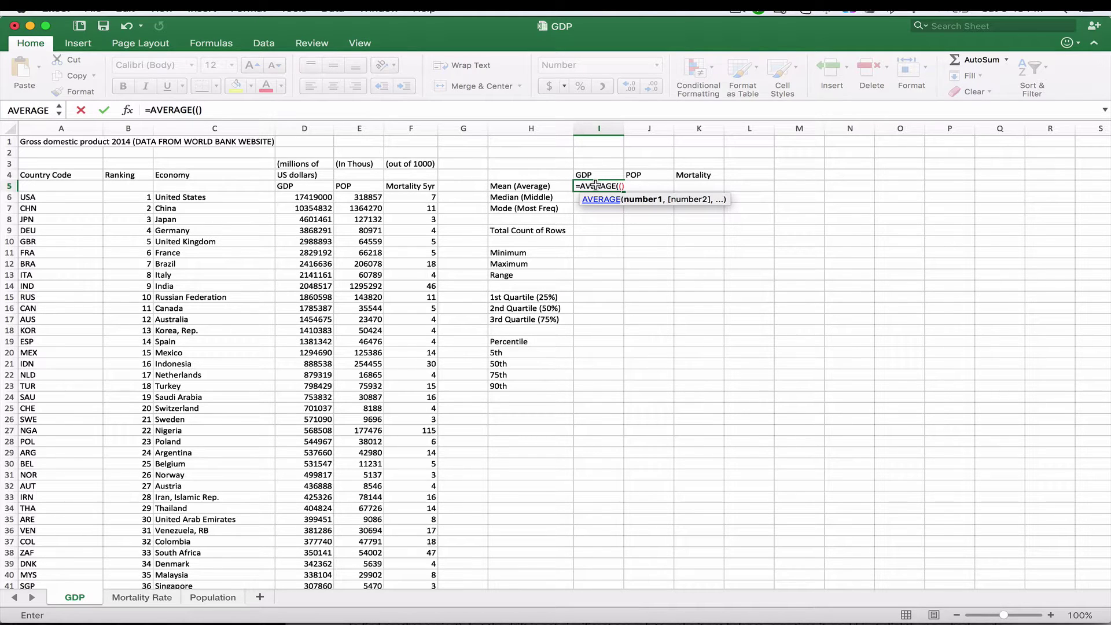
pyautogui.press('BackSpace')
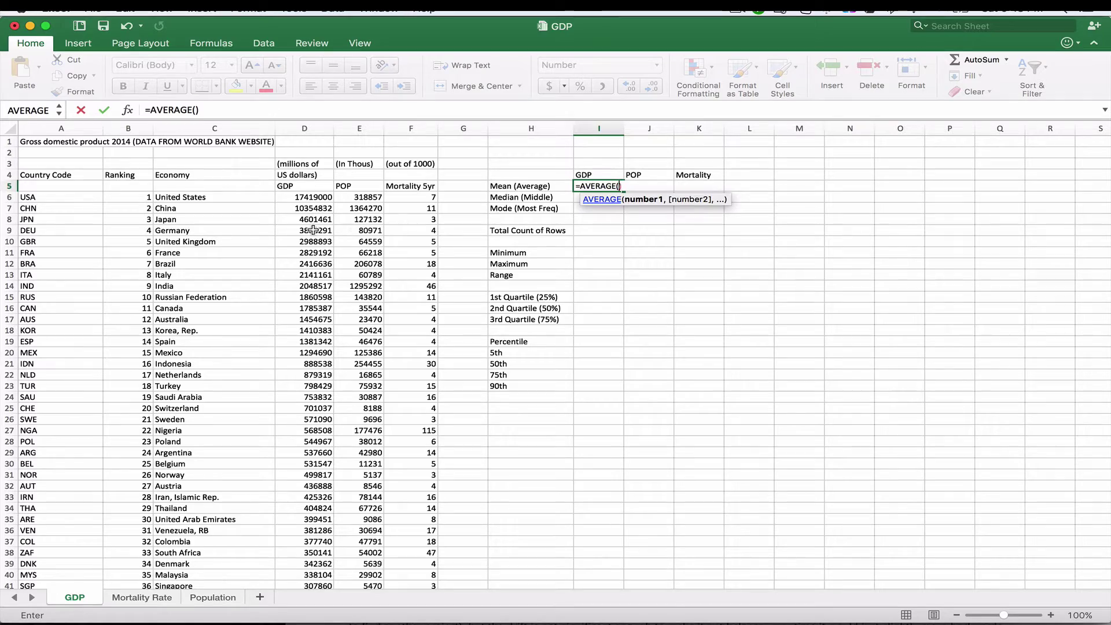
pyautogui.click(315, 197)
pyautogui.scroll(-7, 338, 458)
pyautogui.scroll(-20, 338, 458)
pyautogui.scroll(-20, 338, 458)
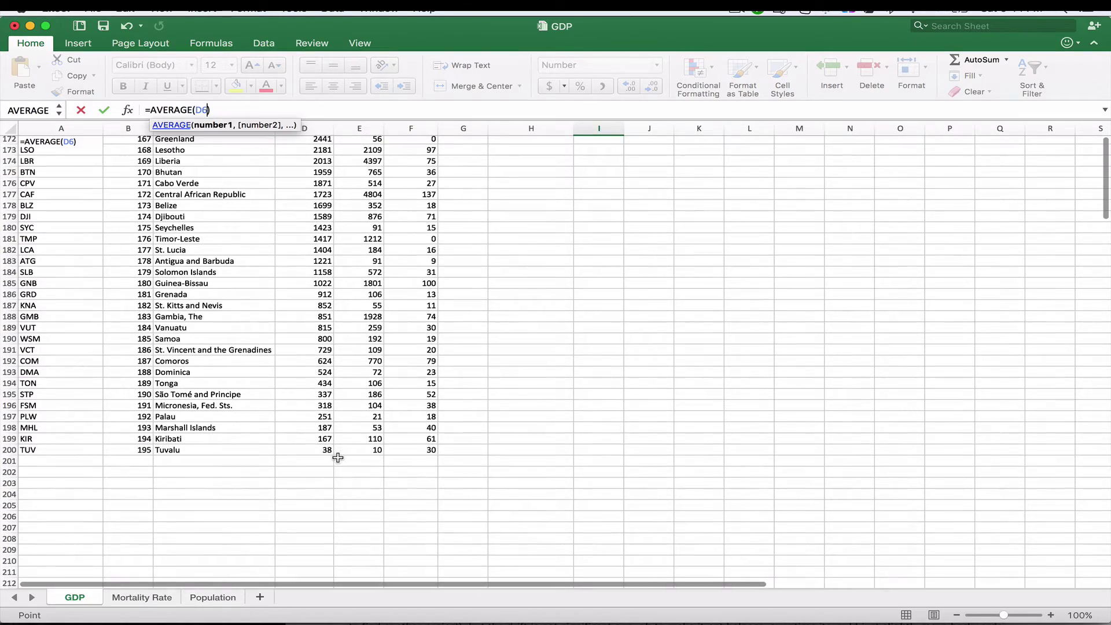
pyautogui.keyDown('shift'); pyautogui.click(323, 452); pyautogui.keyUp('shift')
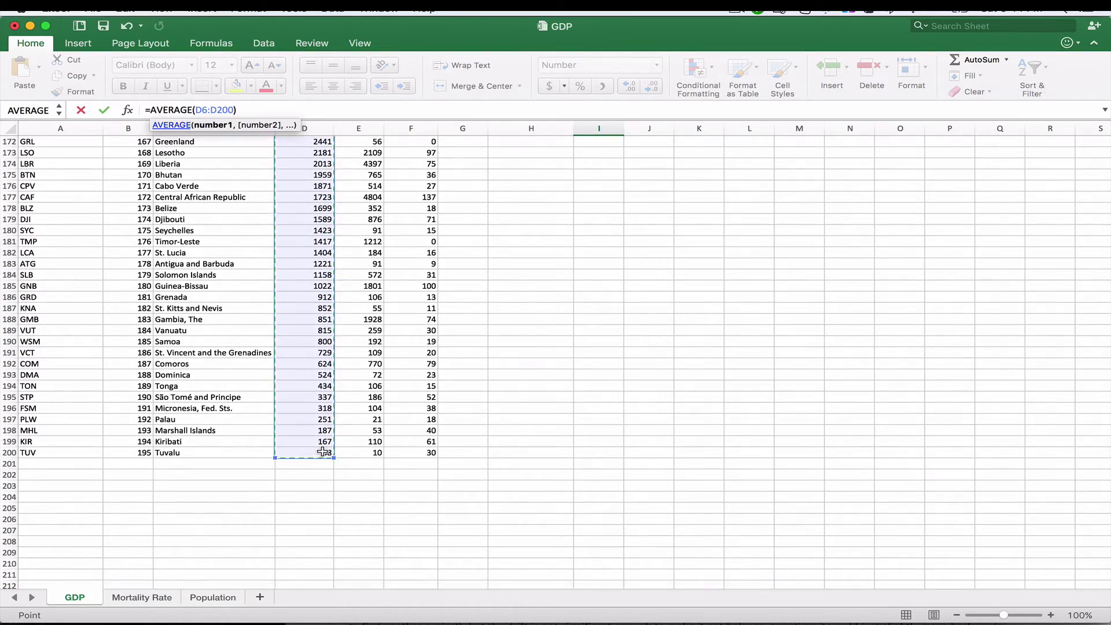
pyautogui.press('Return')
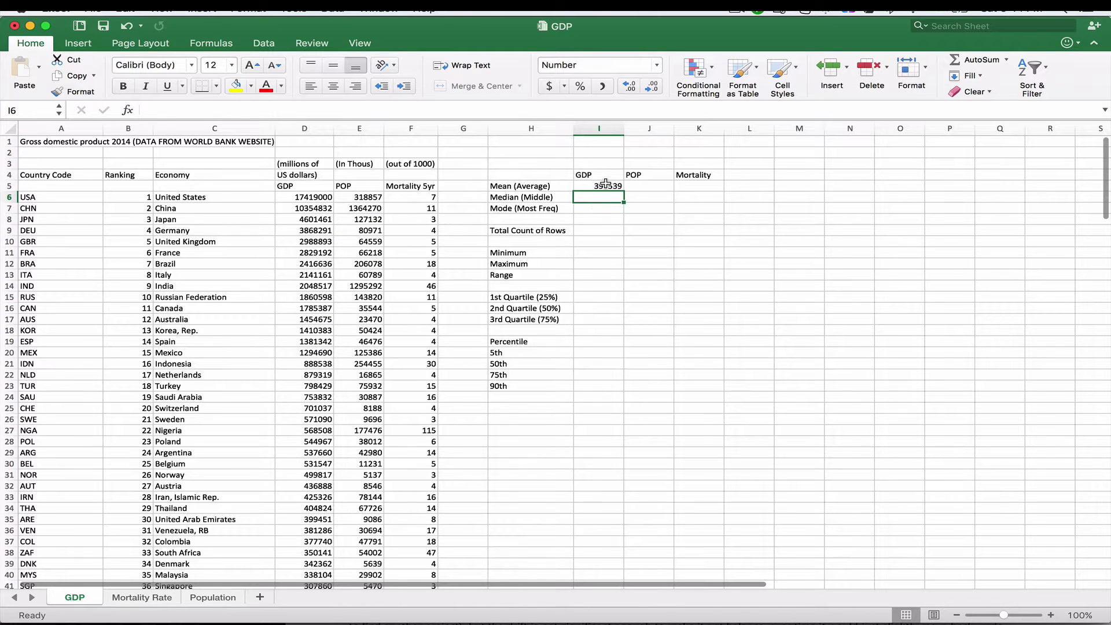
# Copy the average formula into J5 and K5, giving 36832 for POP and 32 for Mortality
pyautogui.click(605, 186)
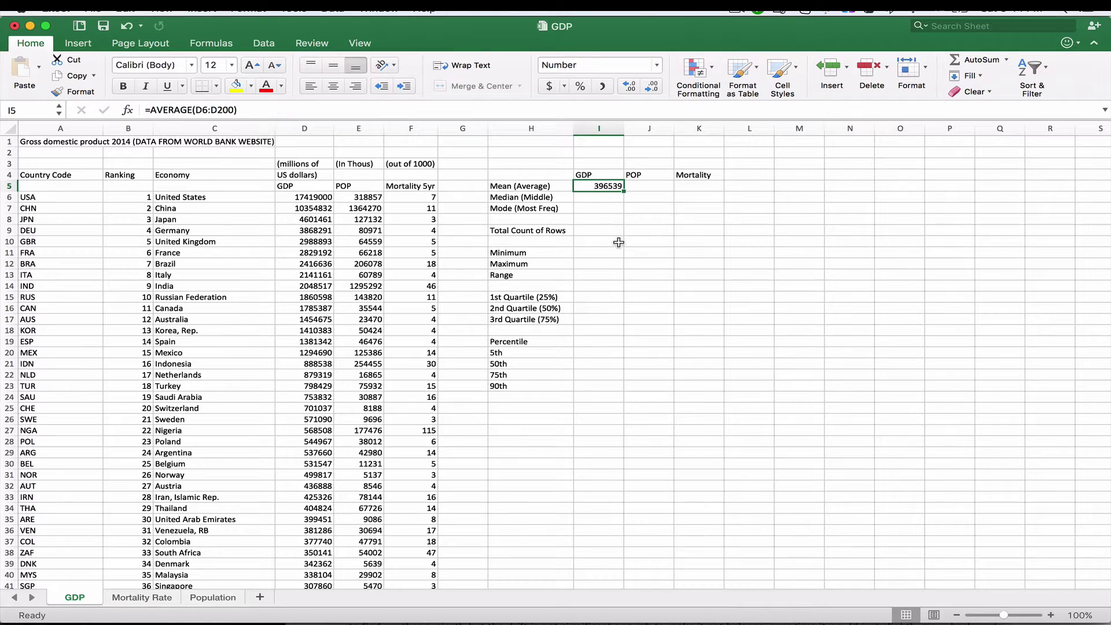
pyautogui.press('super+c')
pyautogui.press('Right')
pyautogui.press('super+v')
pyautogui.press('Right')
pyautogui.press('super+v')
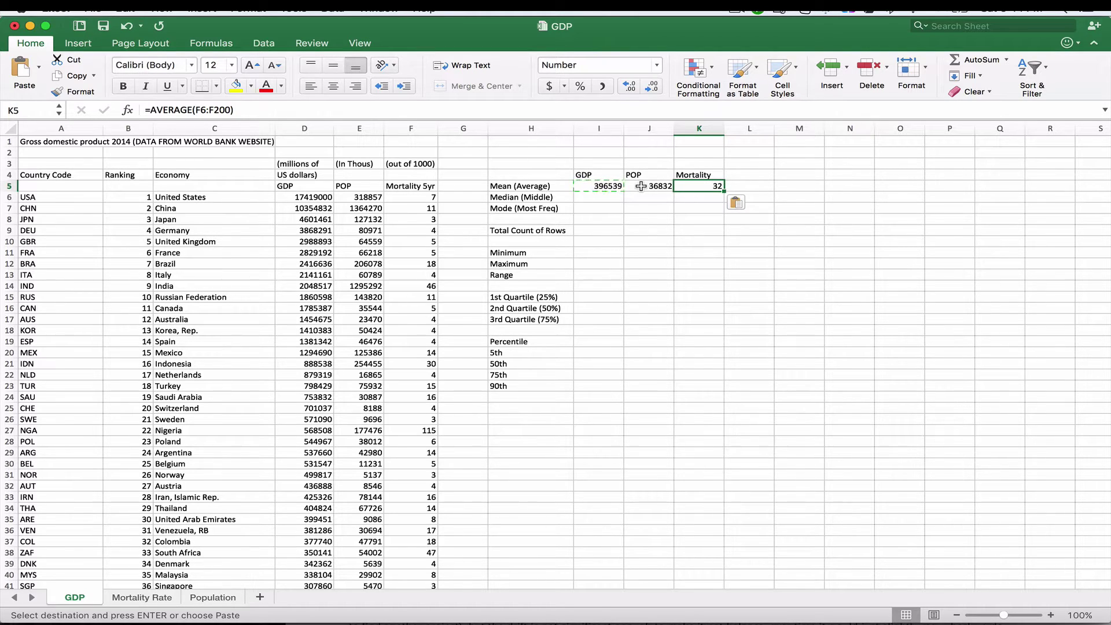
pyautogui.press('Down')
pyautogui.press('Left')
pyautogui.press('Left')
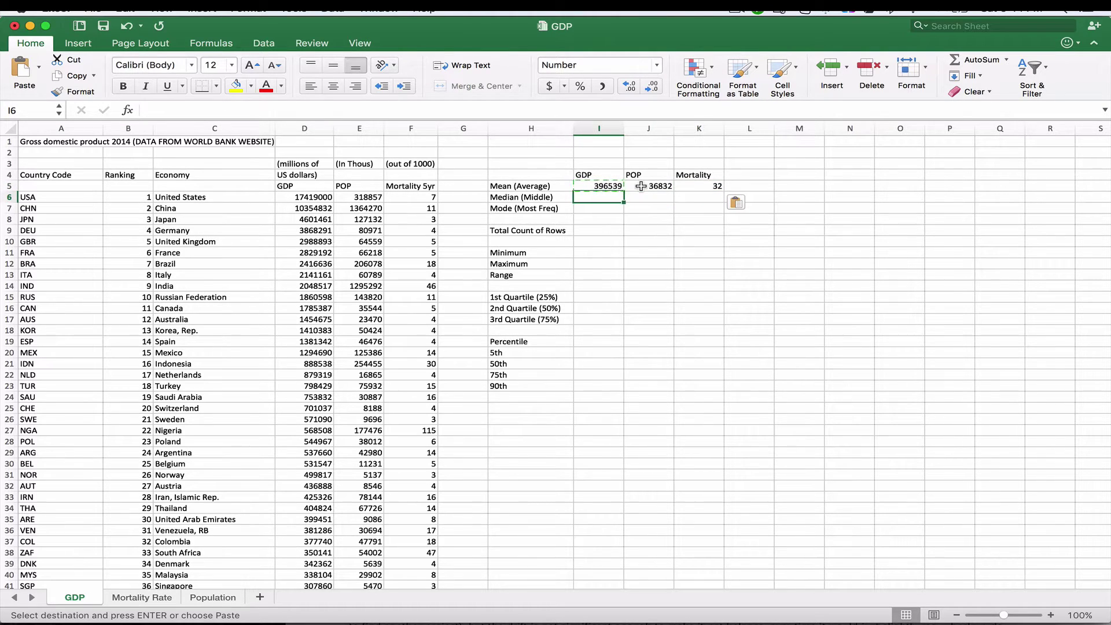
# Enter =MEDIAN(D6:D200) in I6 as the GDP median, giving 32996
pyautogui.write('=MED')
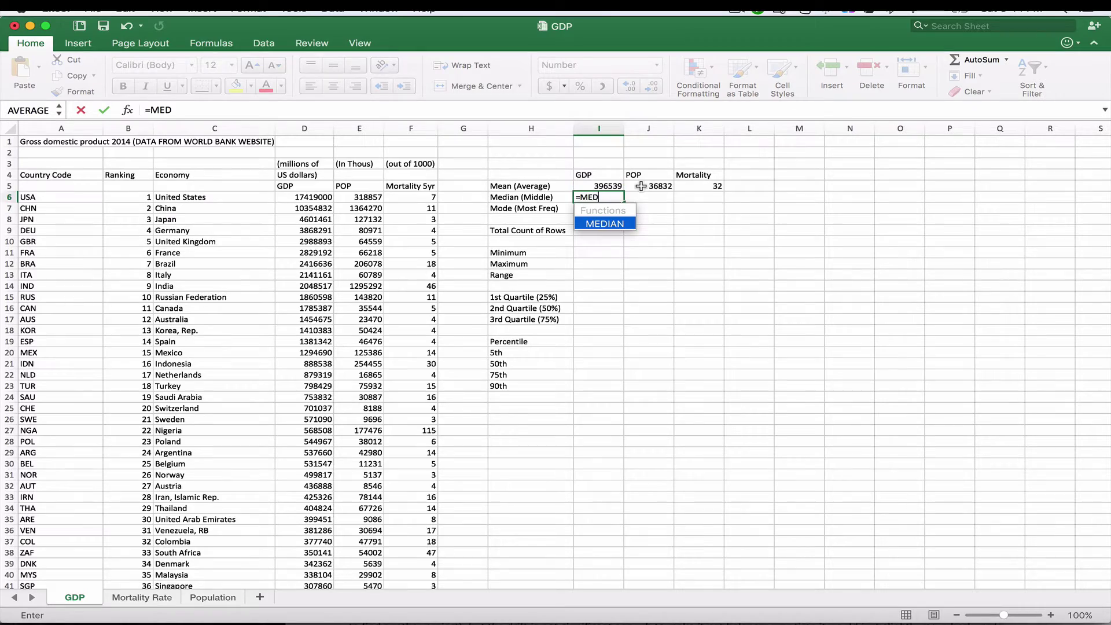
pyautogui.write('IAN(')
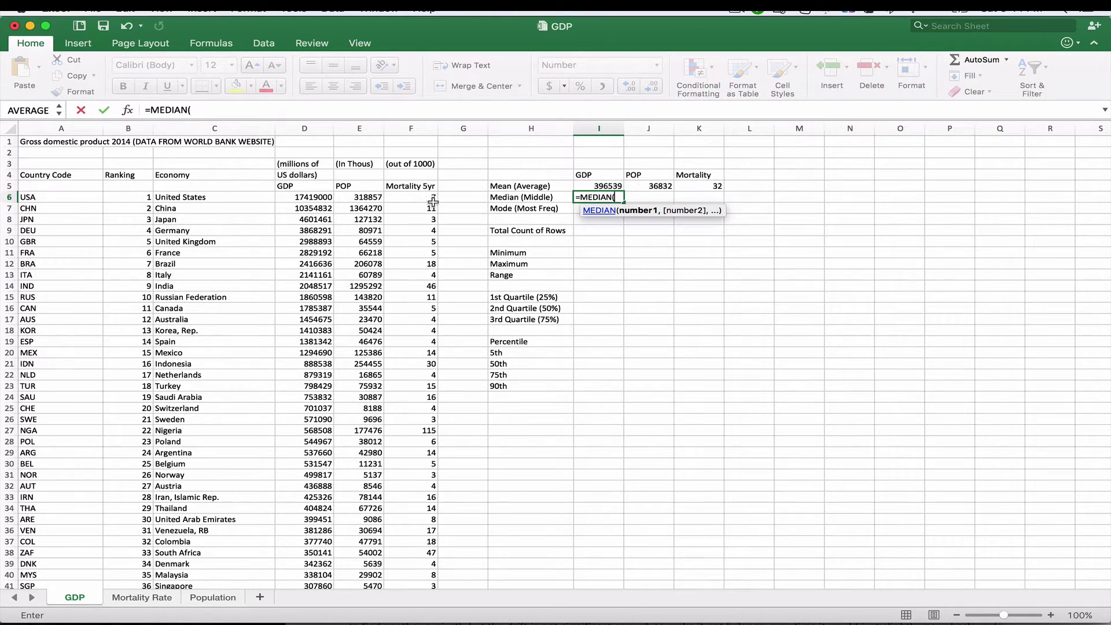
pyautogui.click(322, 197)
pyautogui.scroll(-10, 344, 269)
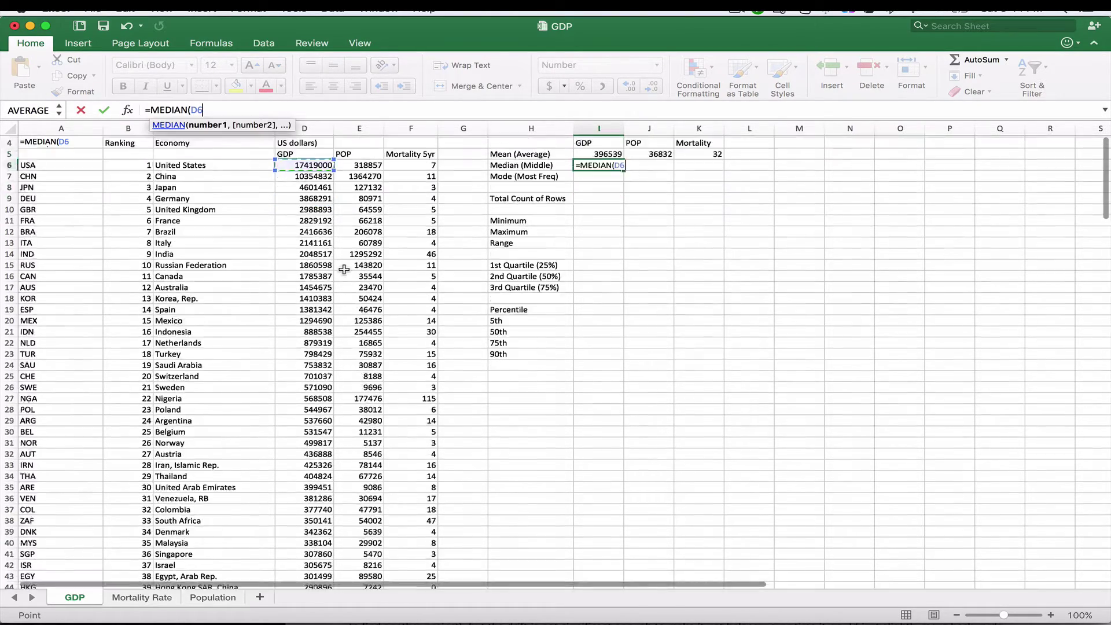
pyautogui.scroll(-20, 344, 269)
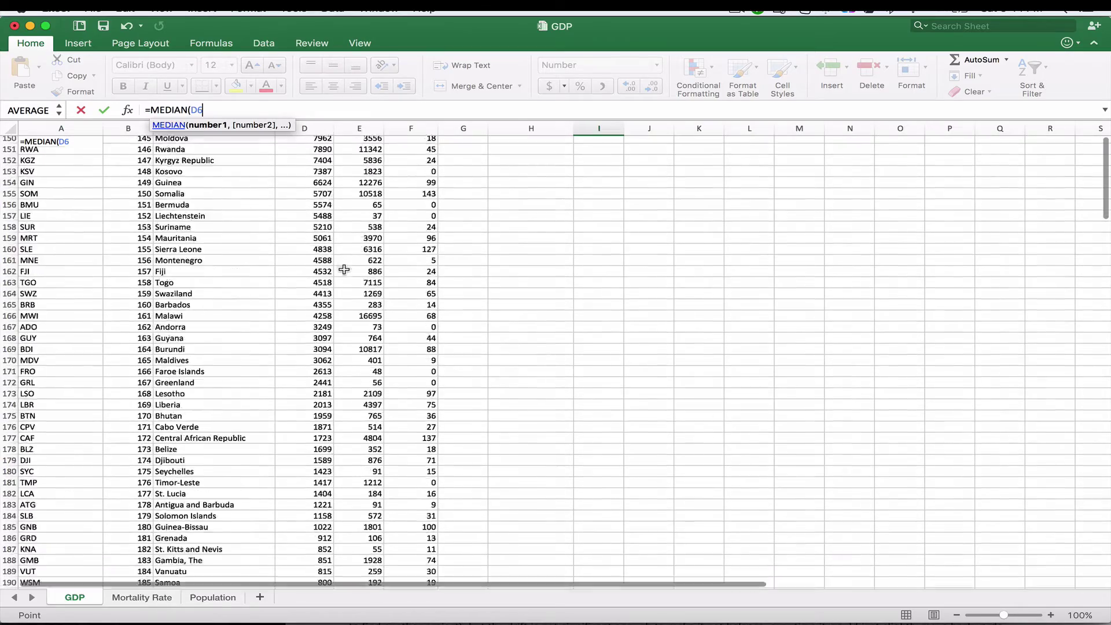
pyautogui.keyDown('shift'); pyautogui.click(326, 516); pyautogui.keyUp('shift')
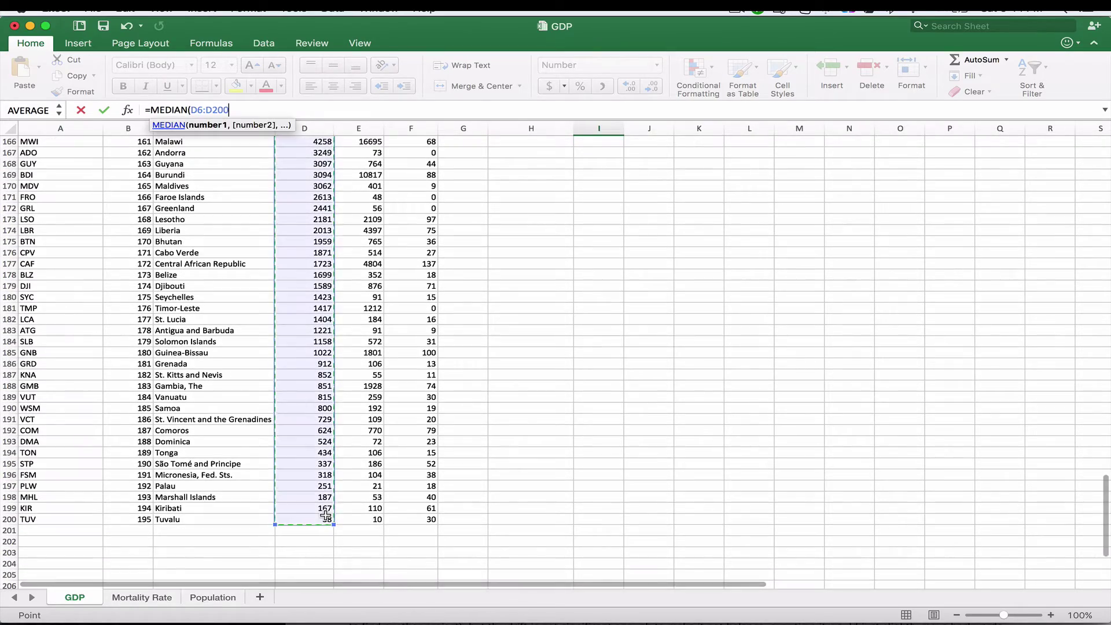
pyautogui.press('Return')
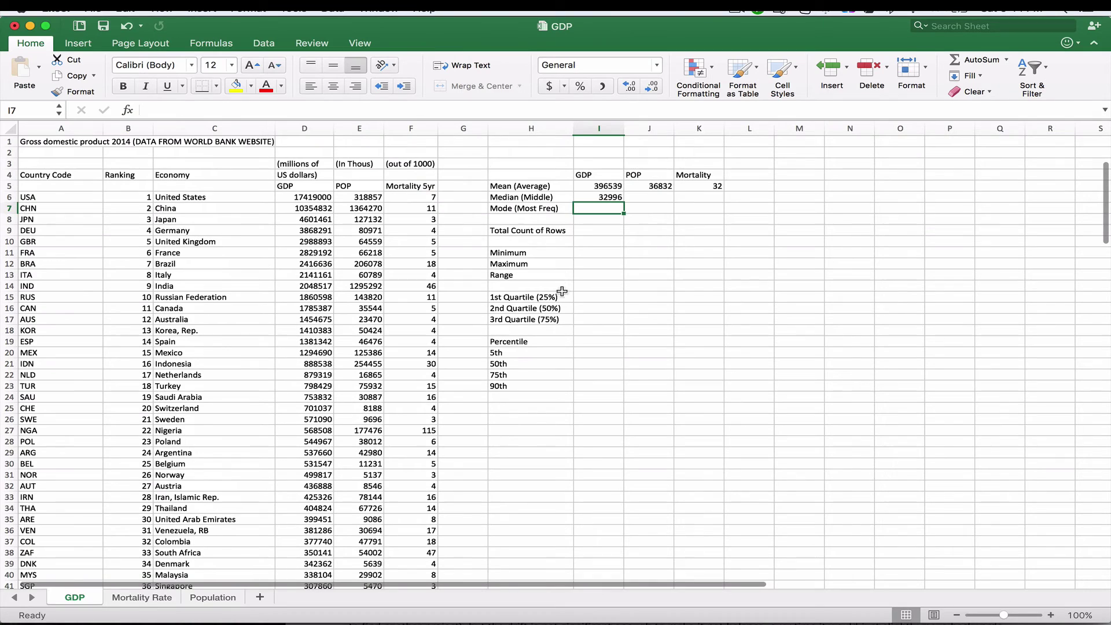
# Copy the median formula into J6 and K6, giving 7224 for POP and 18 for Mortality
pyautogui.click(600, 197)
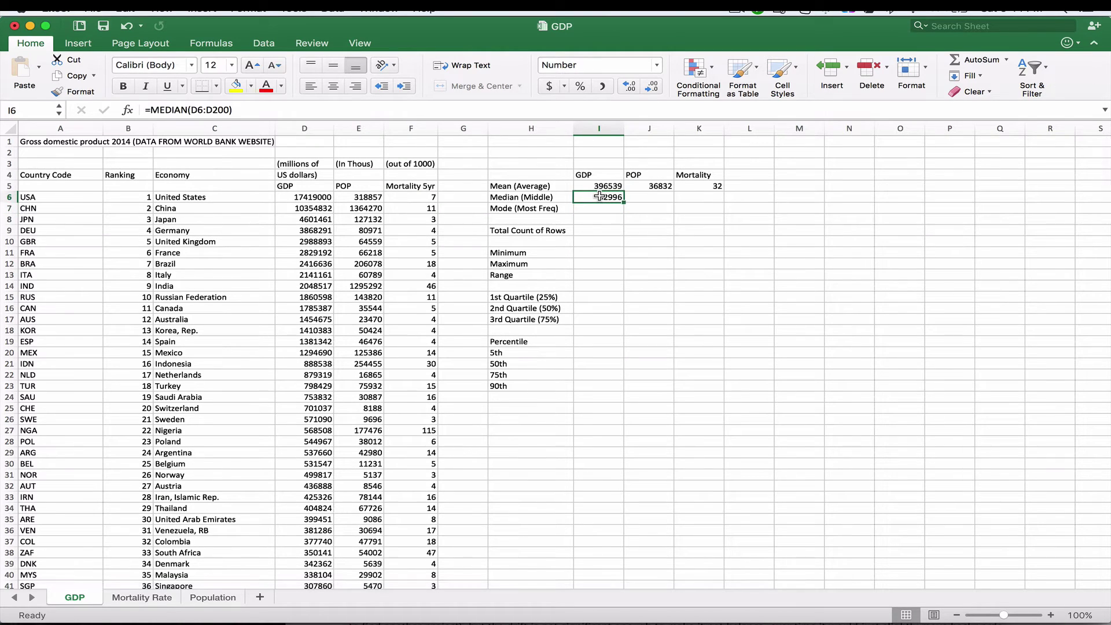
pyautogui.press('super+c')
pyautogui.press('Right')
pyautogui.press('super+v')
pyautogui.press('Right')
pyautogui.press('super+v')
pyautogui.click(749, 241)
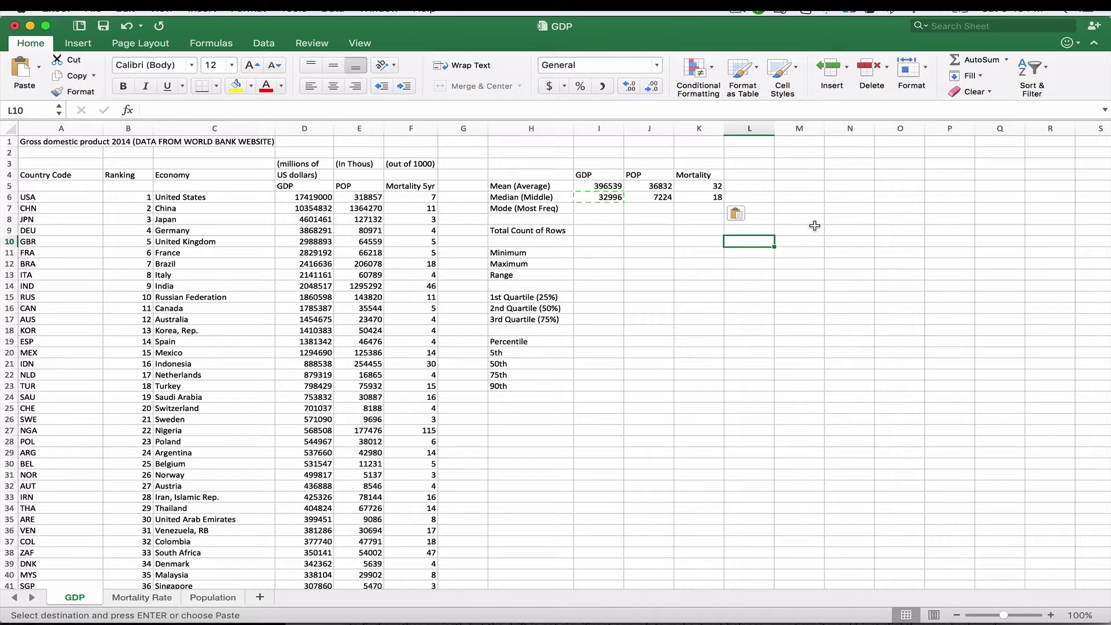
pyautogui.click(799, 196)
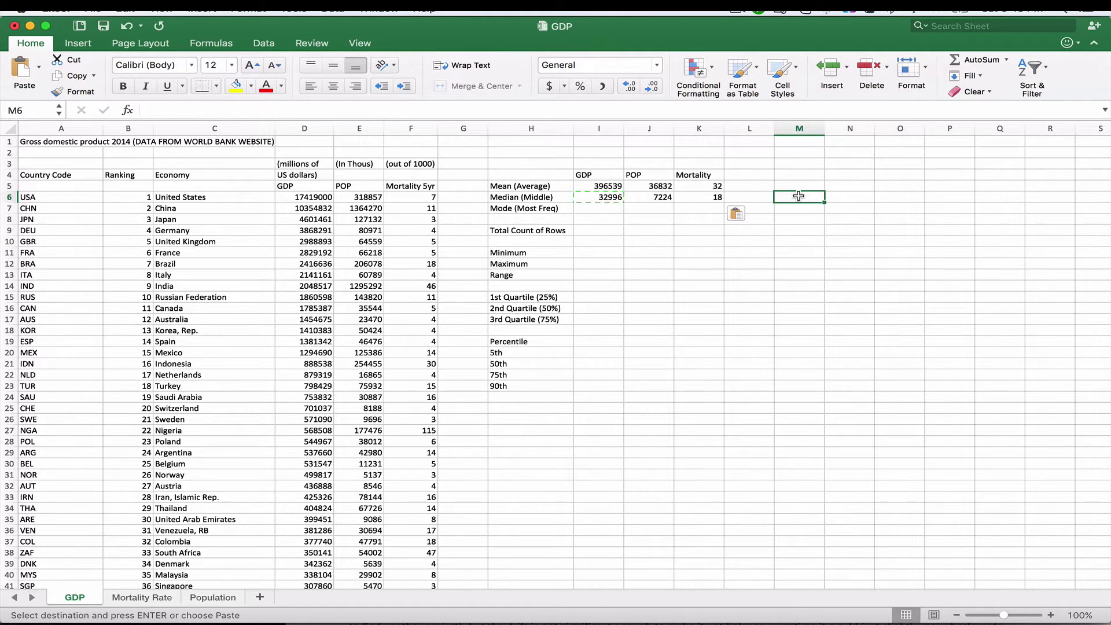
pyautogui.write('1')
pyautogui.press('Return')
pyautogui.write('3')
pyautogui.press('Return')
pyautogui.write('5')
pyautogui.press('Return')
pyautogui.write('5')
pyautogui.press('Return')
pyautogui.write('6')
pyautogui.press('Return')
pyautogui.write('7')
pyautogui.press('Return')
pyautogui.write('9')
pyautogui.press('Return')
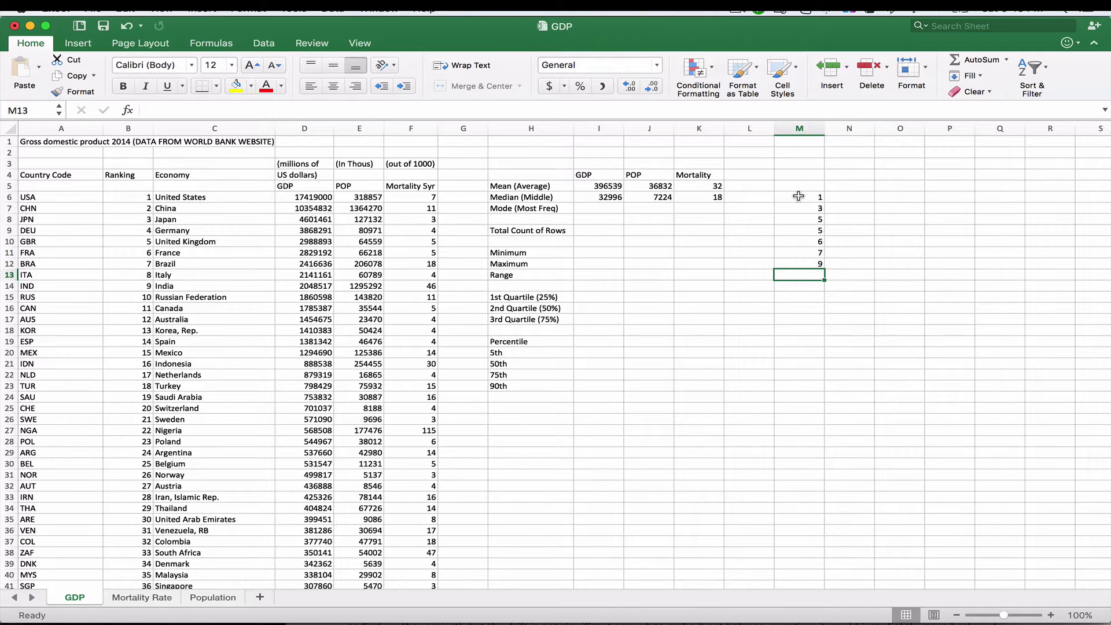
pyautogui.press('Up')
pyautogui.press('Up')
pyautogui.press('Up')
pyautogui.press('Up')
pyautogui.press('Up')
pyautogui.press('Up')
pyautogui.press('Up')
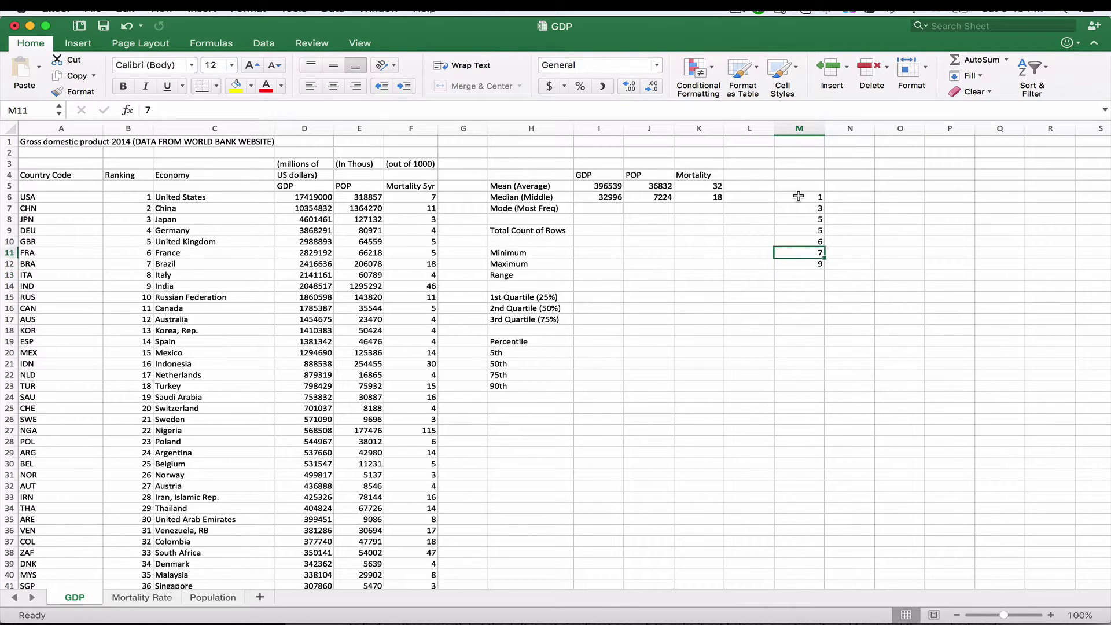
pyautogui.hotkey('shift', 'Down')
pyautogui.hotkey('shift', 'Down')
pyautogui.hotkey('shift', 'Down')
pyautogui.hotkey('shift', 'Down')
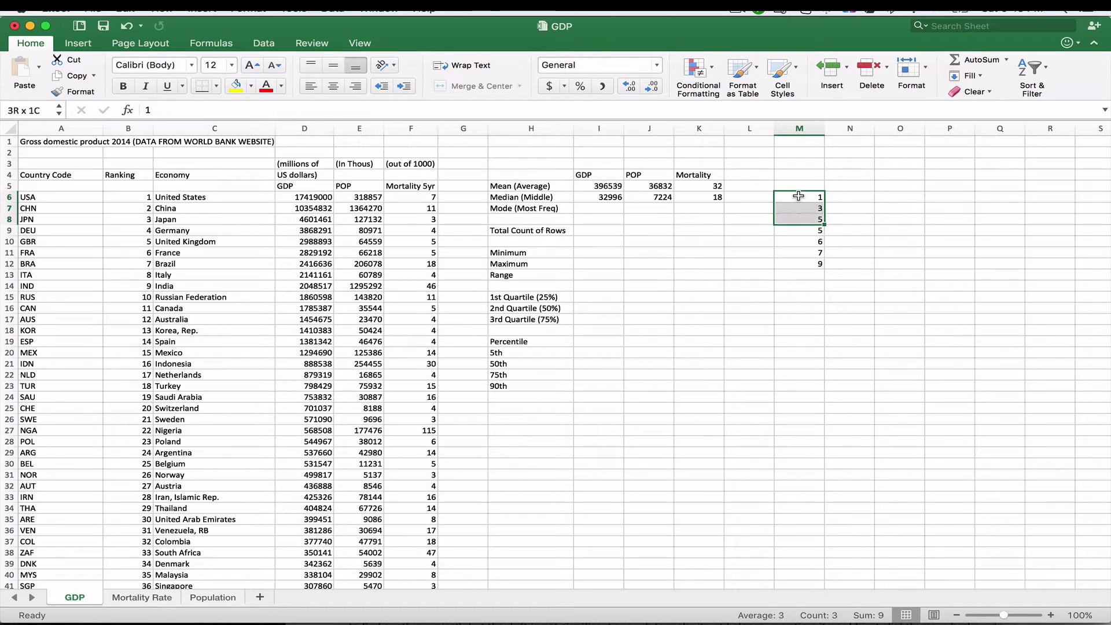
pyautogui.hotkey('shift', 'Down')
pyautogui.hotkey('shift', 'Down')
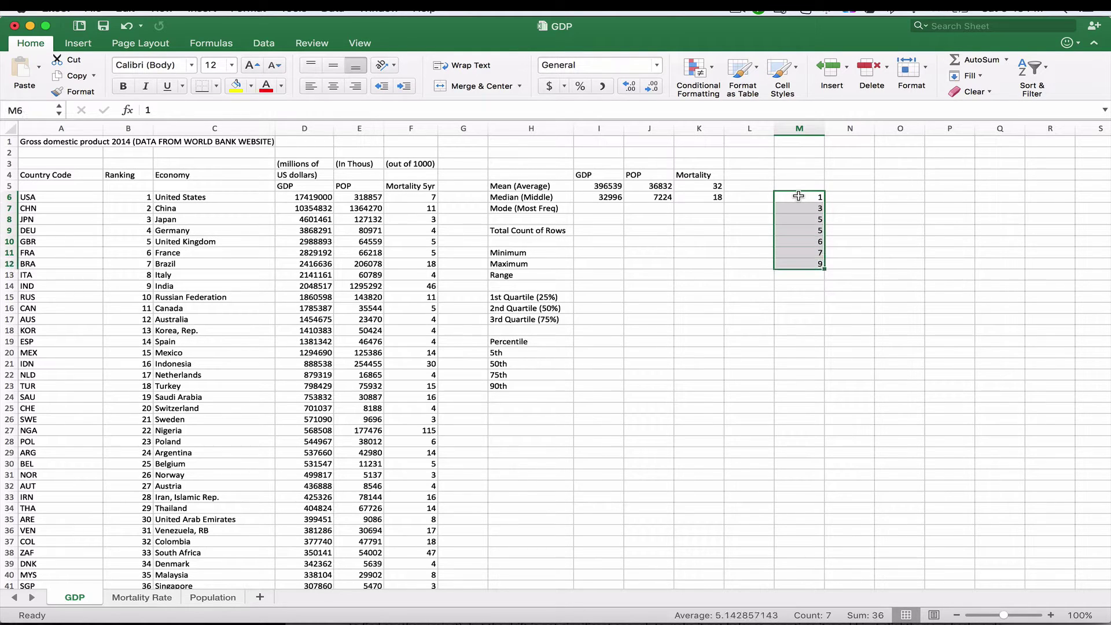
pyautogui.click(814, 231)
pyautogui.press('Down')
pyautogui.write('7')
pyautogui.press('Return')
pyautogui.press('super+z')
pyautogui.press('super+z')
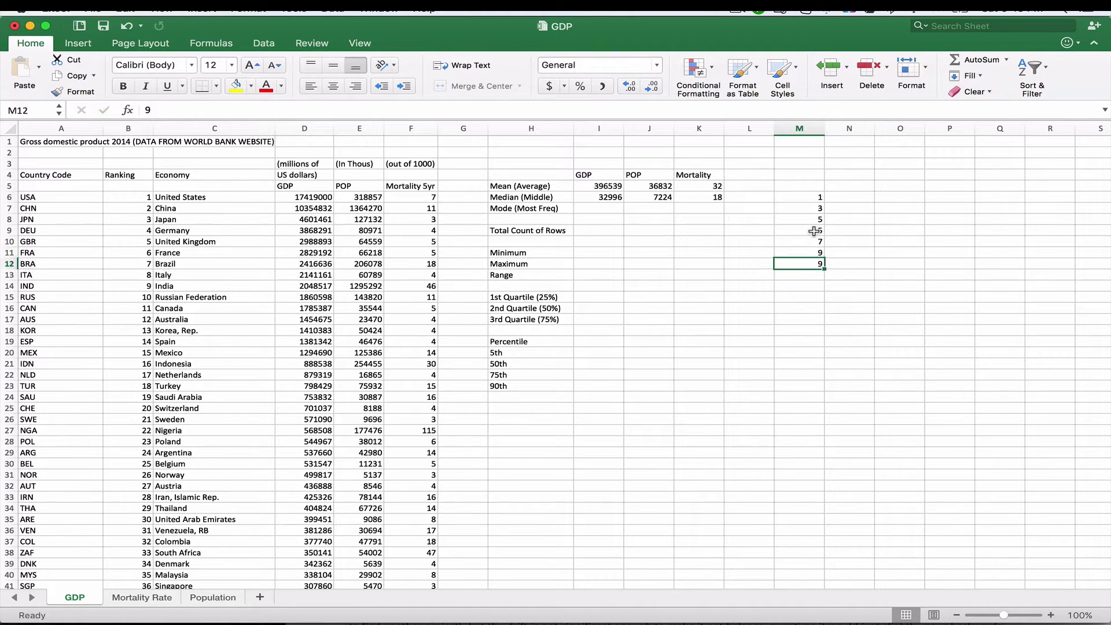
pyautogui.press('Up')
pyautogui.press('Up')
pyautogui.press('Up')
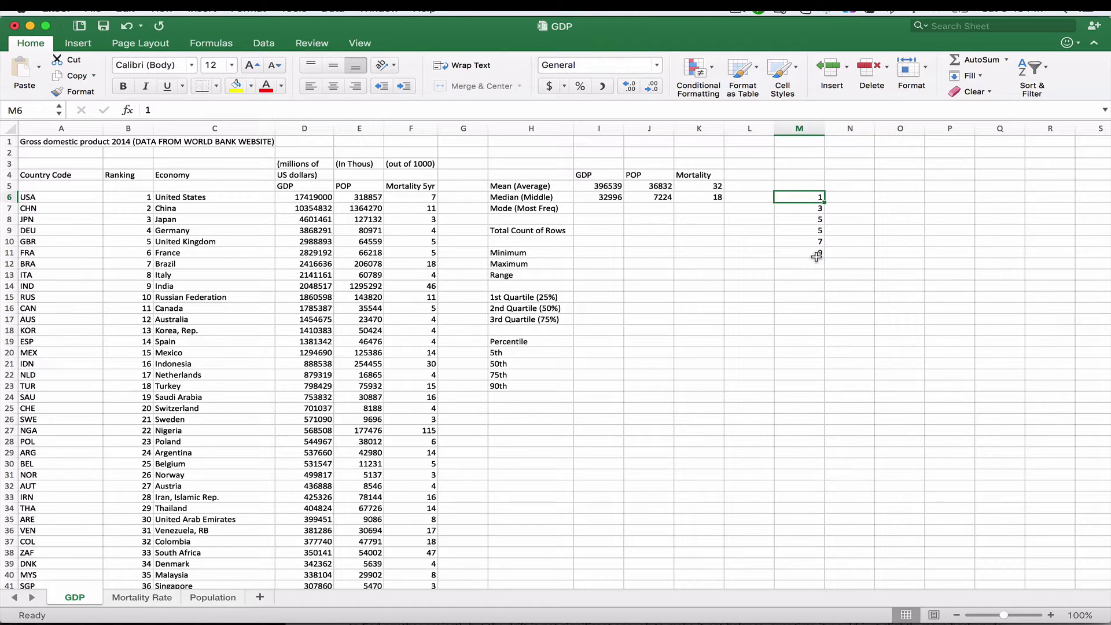
pyautogui.click(818, 219)
pyautogui.hotkey('shift', 'Down')
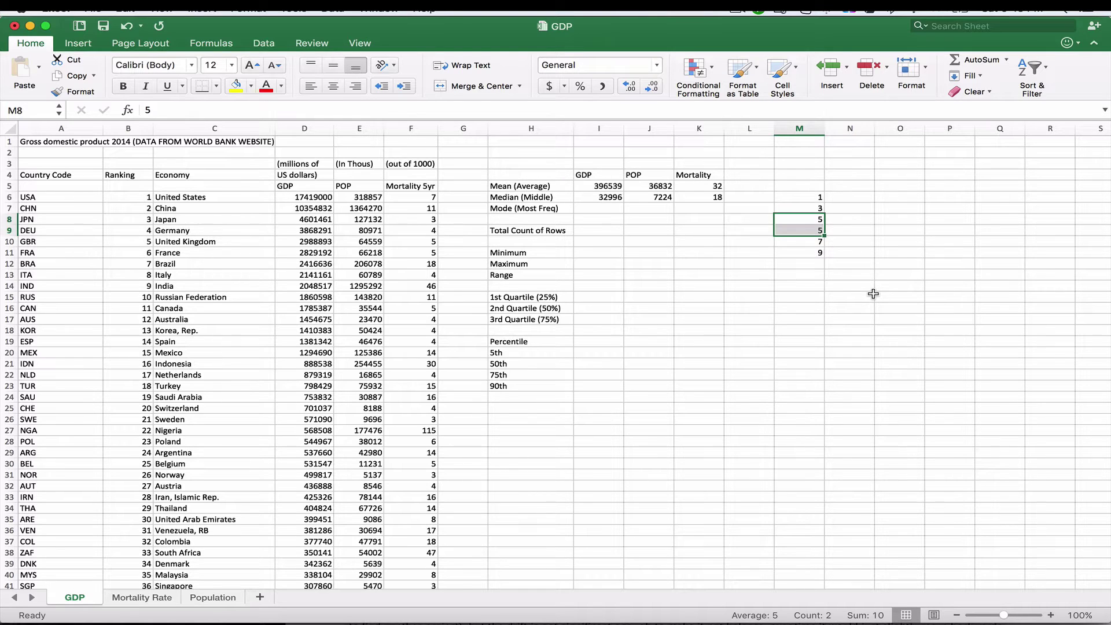
pyautogui.press('Up')
pyautogui.press('Down')
pyautogui.write('4')
pyautogui.press('Return')
pyautogui.press('Up')
pyautogui.hotkey('shift', 'Down')
pyautogui.press('Up')
pyautogui.press('Up')
pyautogui.hotkey('shift', 'Down')
pyautogui.hotkey('shift', 'Down')
pyautogui.hotkey('shift', 'Down')
pyautogui.hotkey('shift', 'Down')
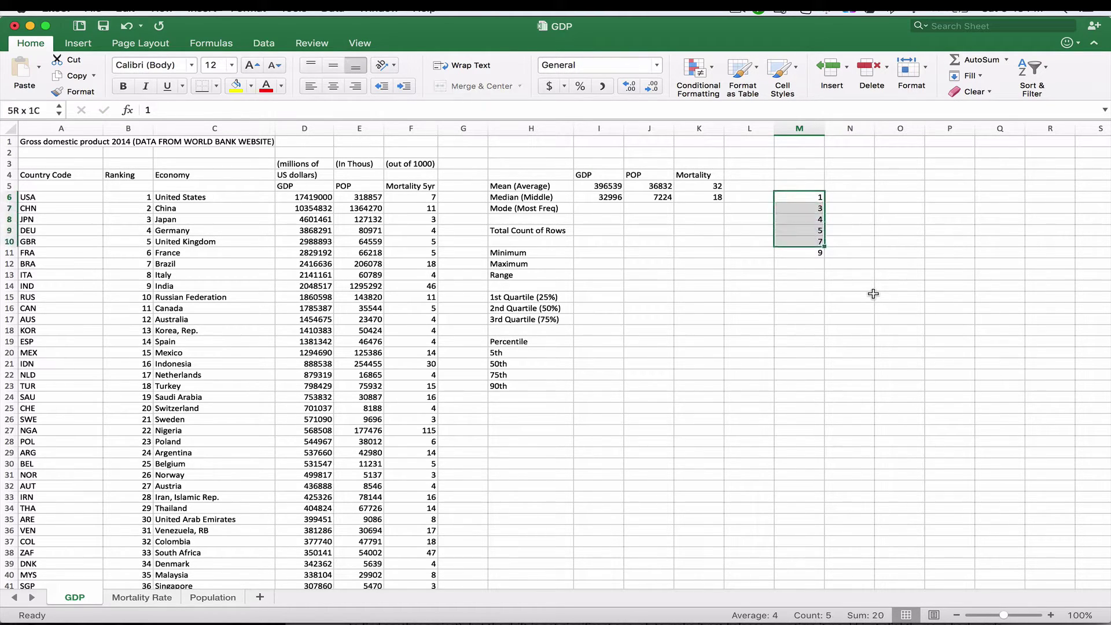
pyautogui.hotkey('shift', 'Down')
pyautogui.press('Delete')
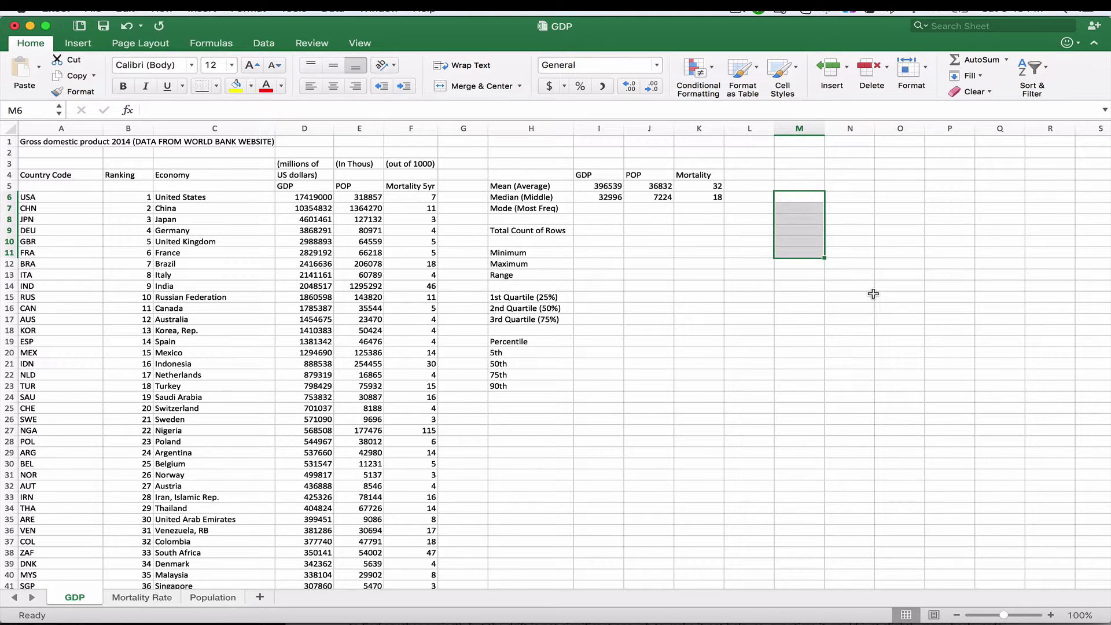
pyautogui.press('Down')
pyautogui.press('Left')
pyautogui.press('Left')
pyautogui.press('Left')
pyautogui.press('Left')
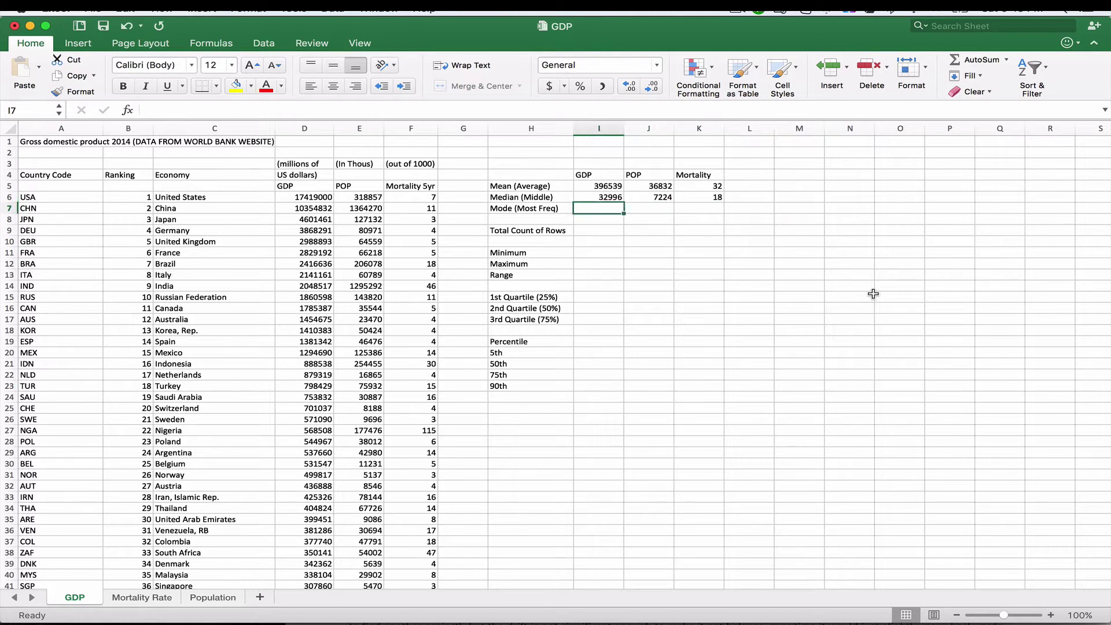
# Cancel the unfinished mode formula and inspect the GDP and POP value ranges
pyautogui.write('=MO')
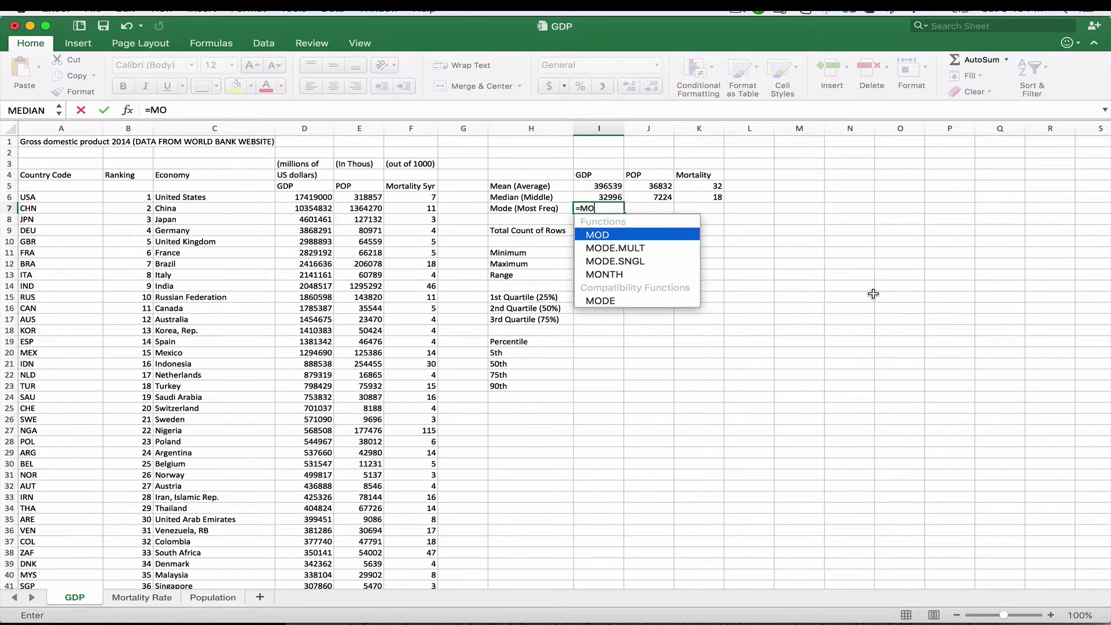
pyautogui.press('Escape')
pyautogui.press('Escape')
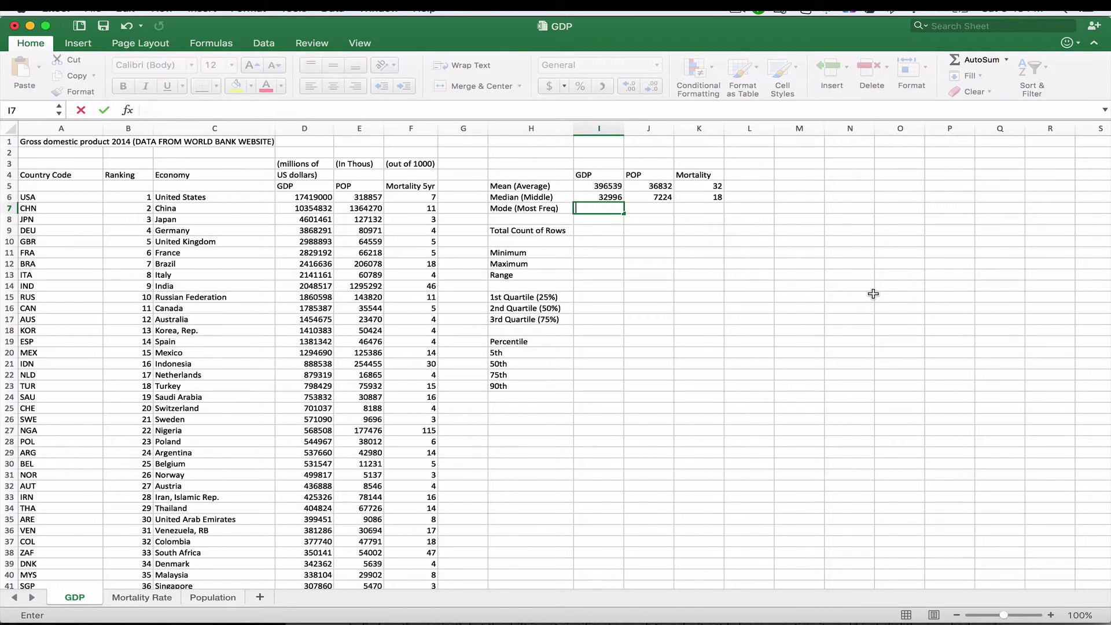
pyautogui.press('Right')
pyautogui.press('Right')
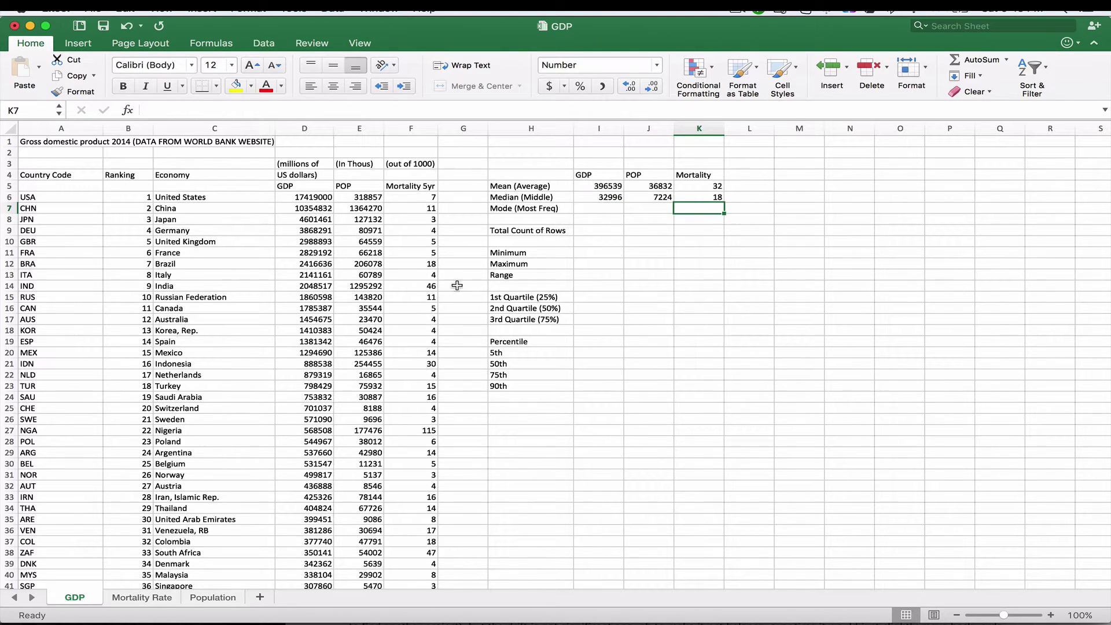
pyautogui.click(324, 196)
pyautogui.keyDown('shift'); pyautogui.click(332, 331); pyautogui.keyUp('shift')
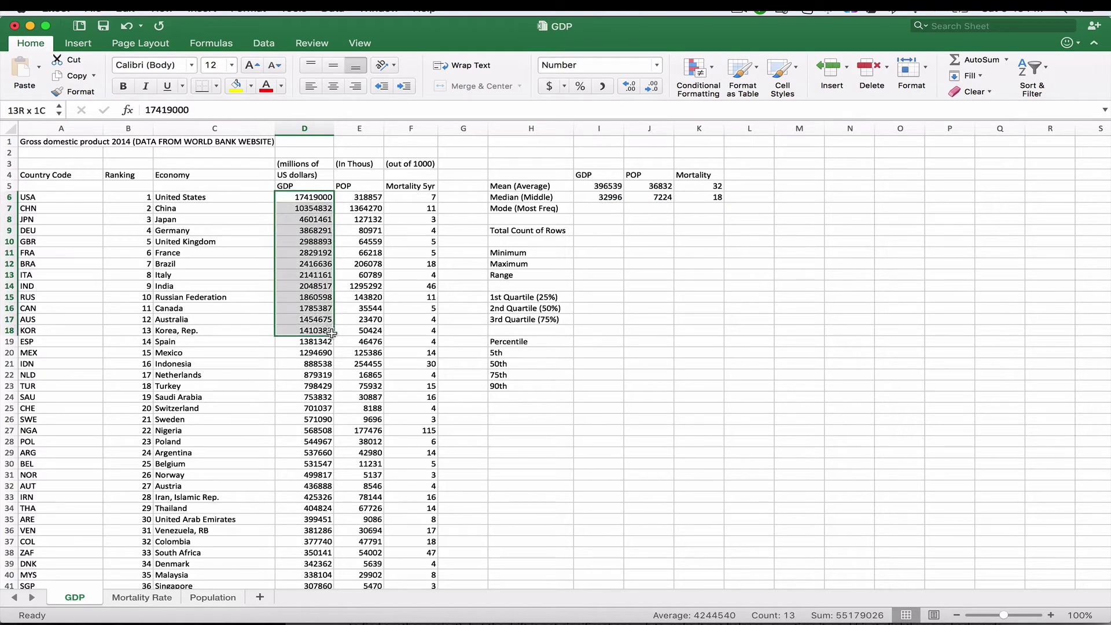
pyautogui.click(369, 197)
pyautogui.keyDown('shift'); pyautogui.click(369, 363); pyautogui.keyUp('shift')
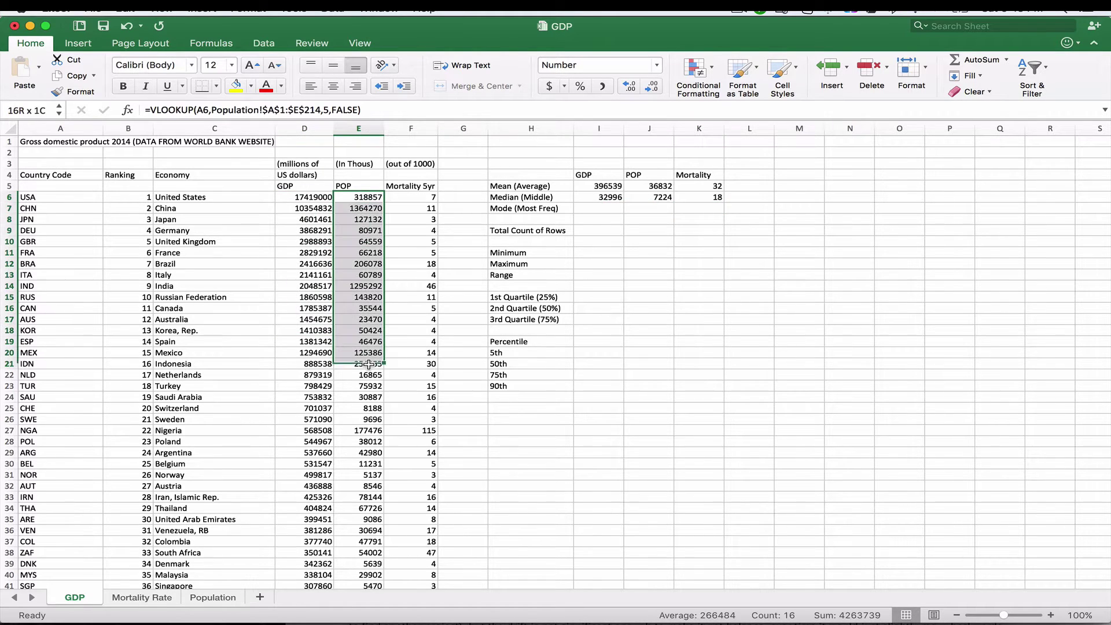
# Enter =MODE(F6:F200) in K7 as the Mortality mode, returning 4
pyautogui.click(701, 211)
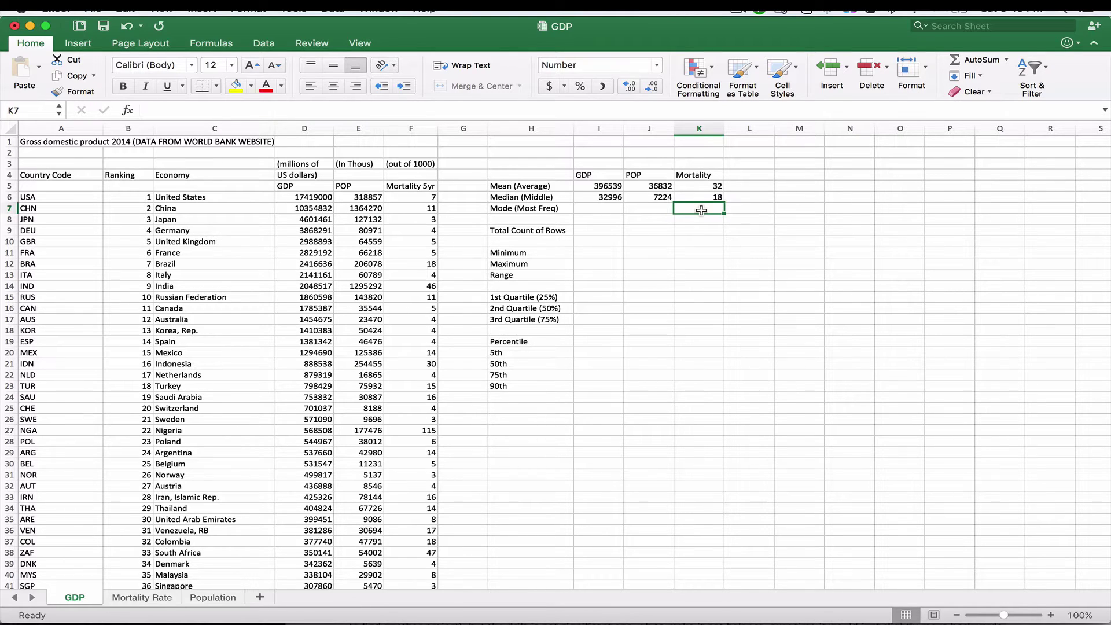
pyautogui.write('=MODE')
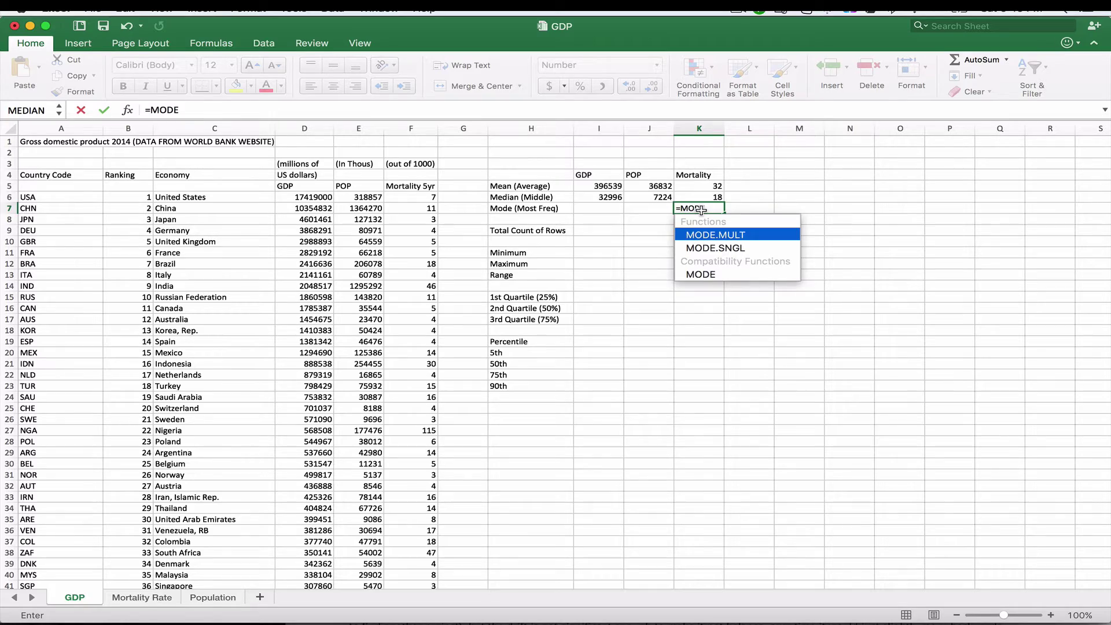
pyautogui.write('(')
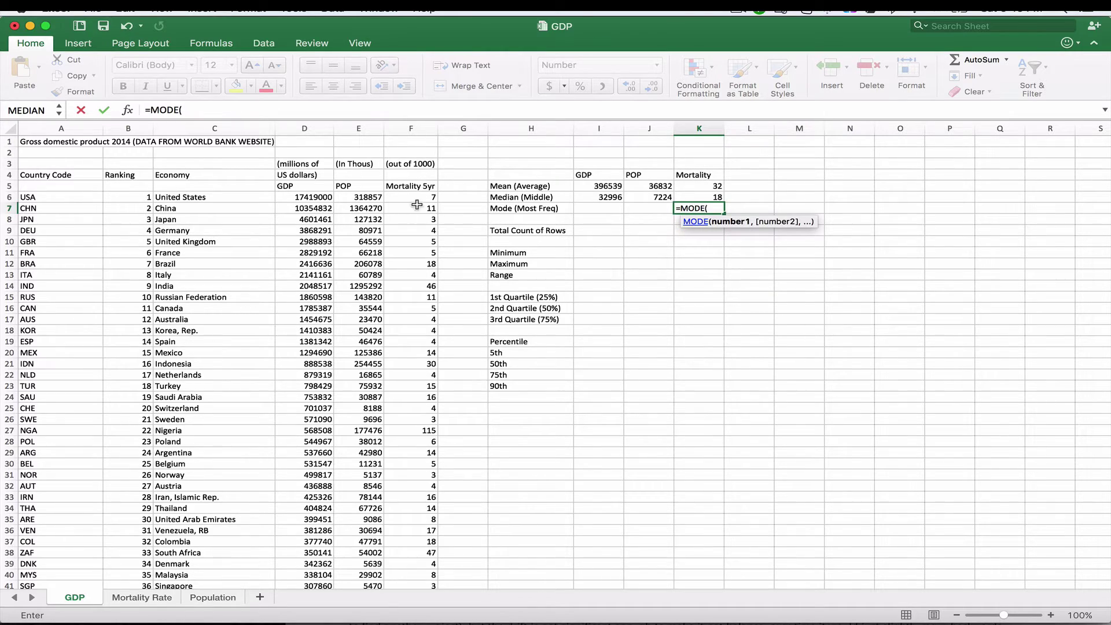
pyautogui.click(426, 198)
pyautogui.scroll(-15, 422, 405)
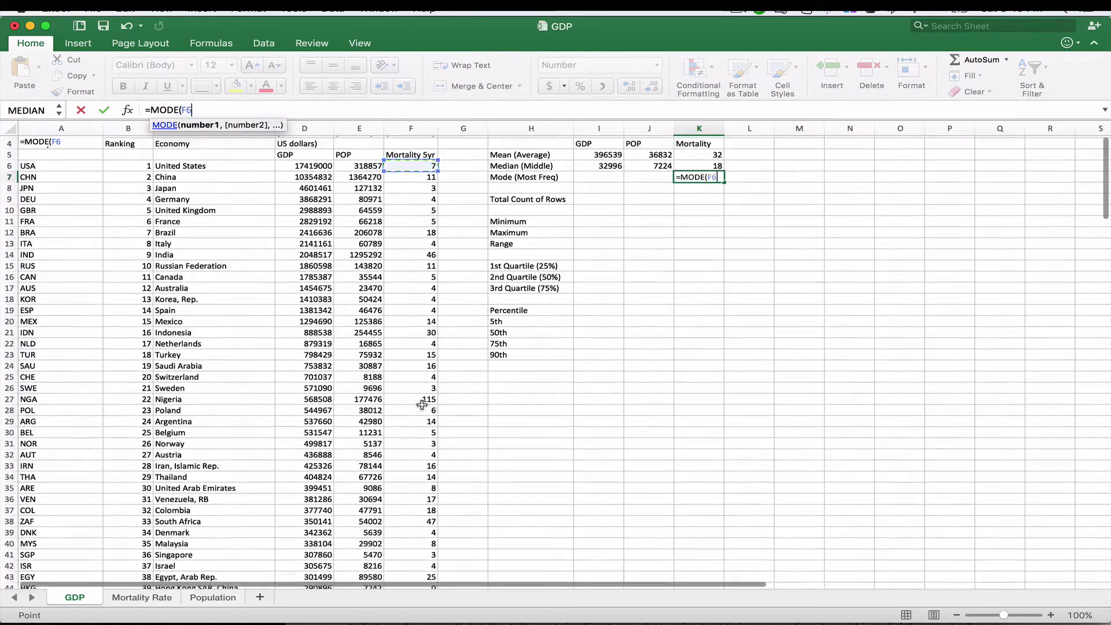
pyautogui.scroll(-20, 422, 405)
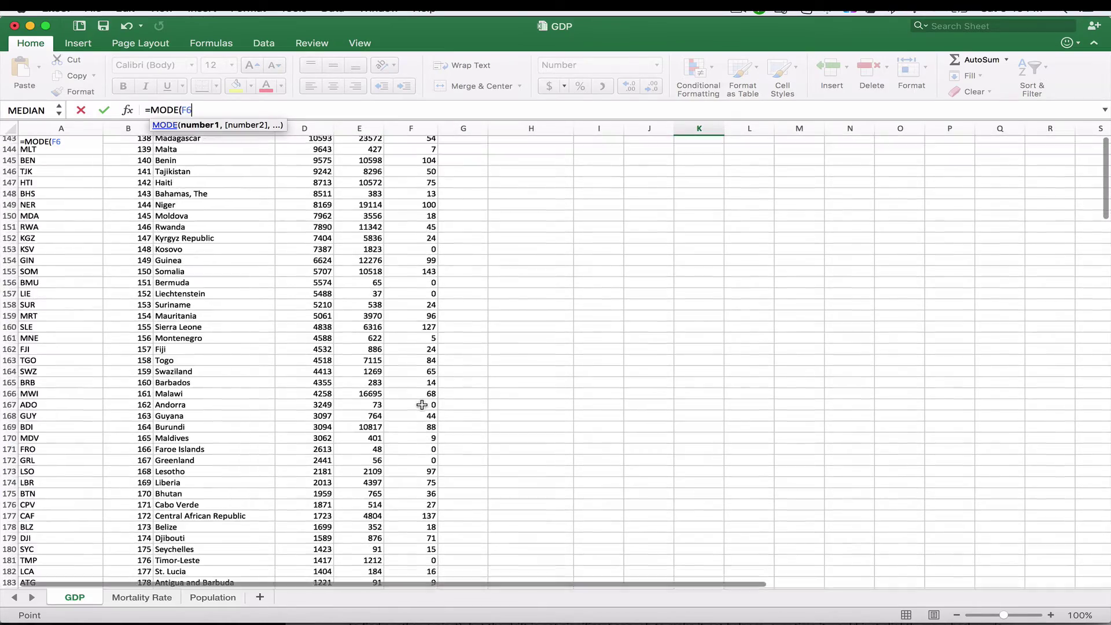
pyautogui.scroll(-6, 422, 404)
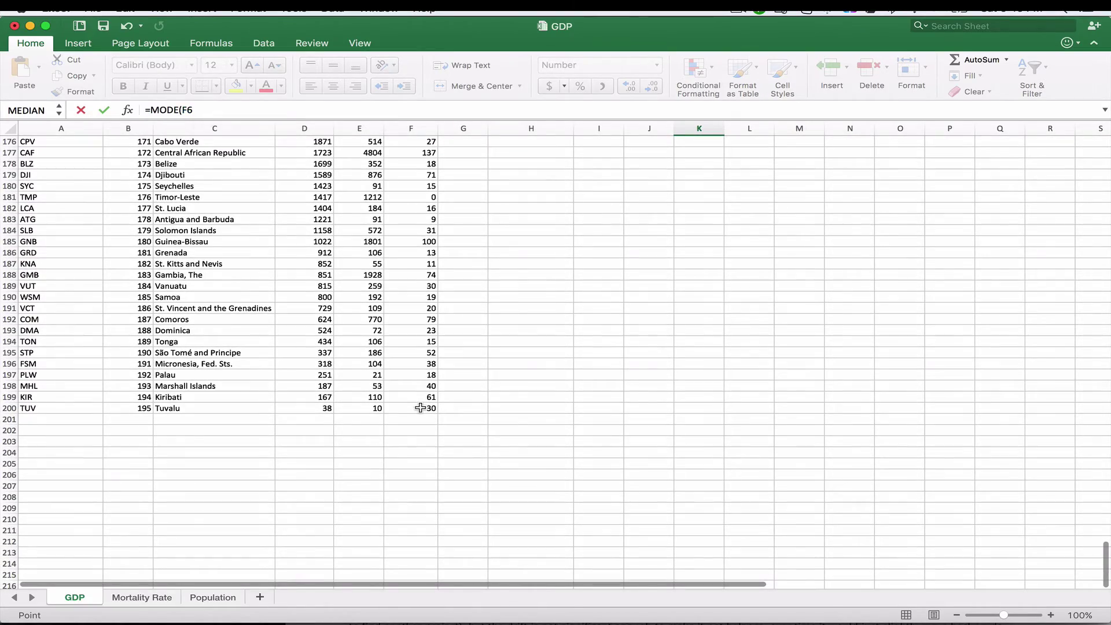
pyautogui.keyDown('shift'); pyautogui.click(421, 408); pyautogui.keyUp('shift')
pyautogui.press('Return')
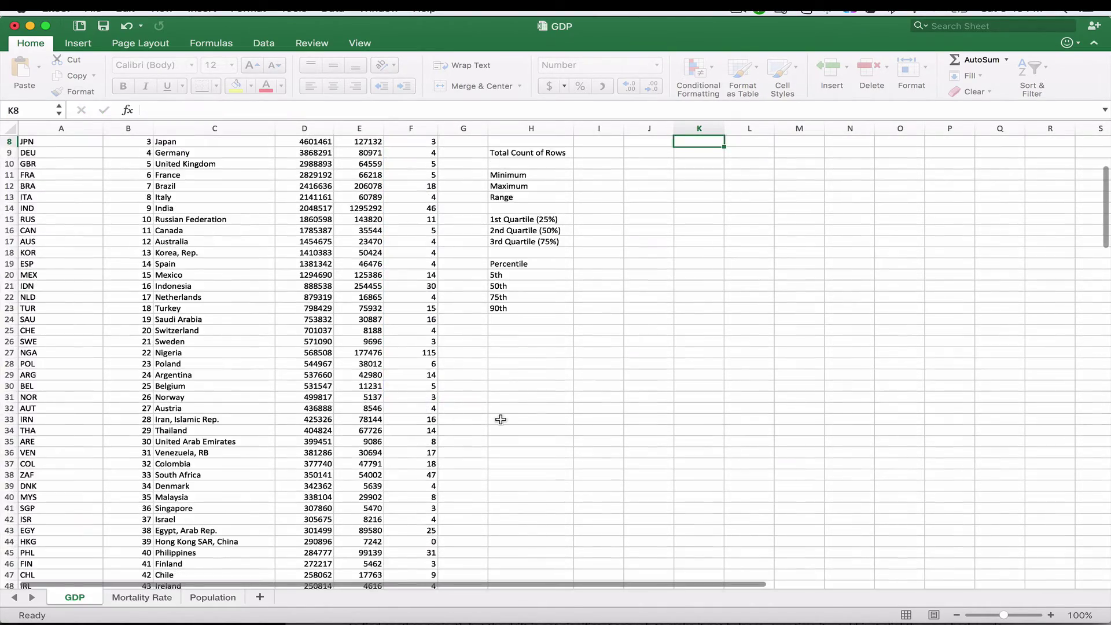
pyautogui.click(711, 209)
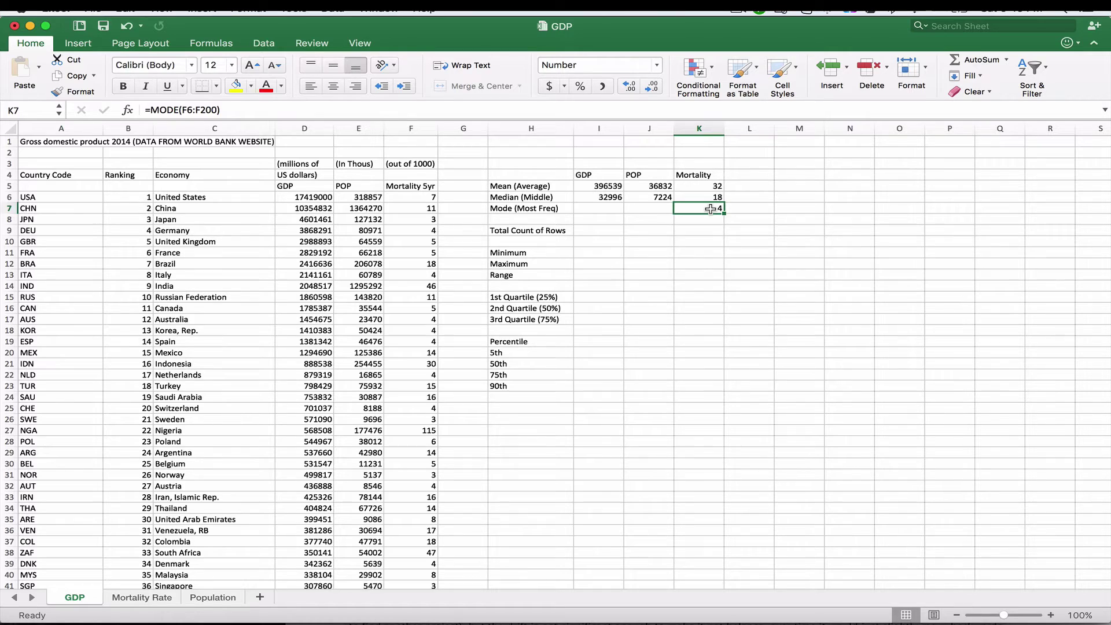
pyautogui.press('Down')
pyautogui.press('Down')
pyautogui.press('Left')
pyautogui.press('Left')
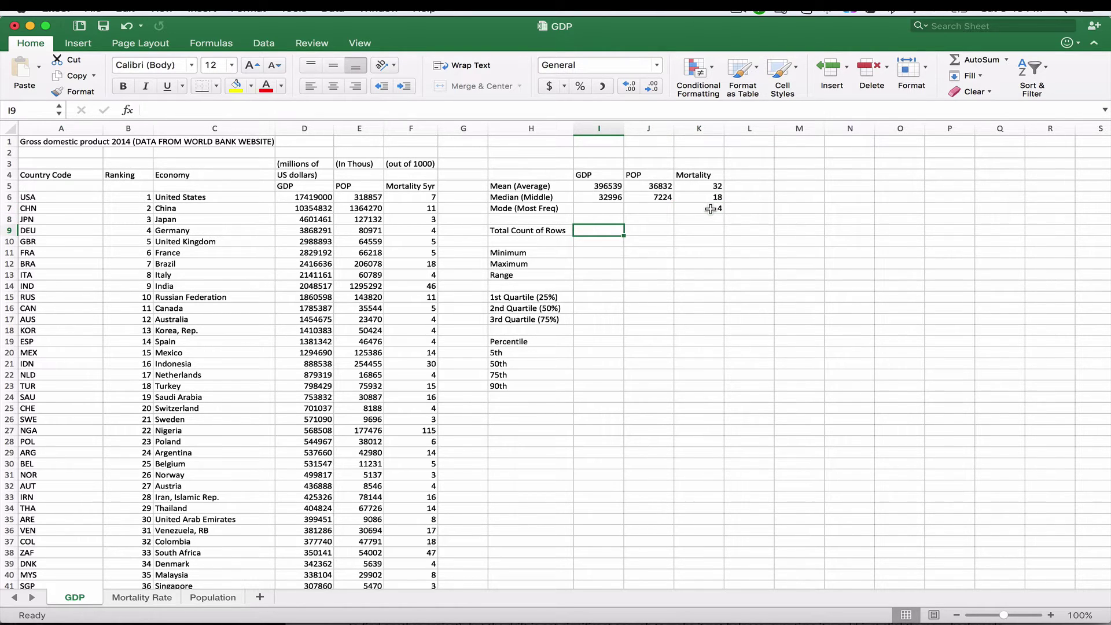
# Enter =COUNTIF(D6:D200,">0") in I9 to count the 195 positive GDP values
pyautogui.write('=C')
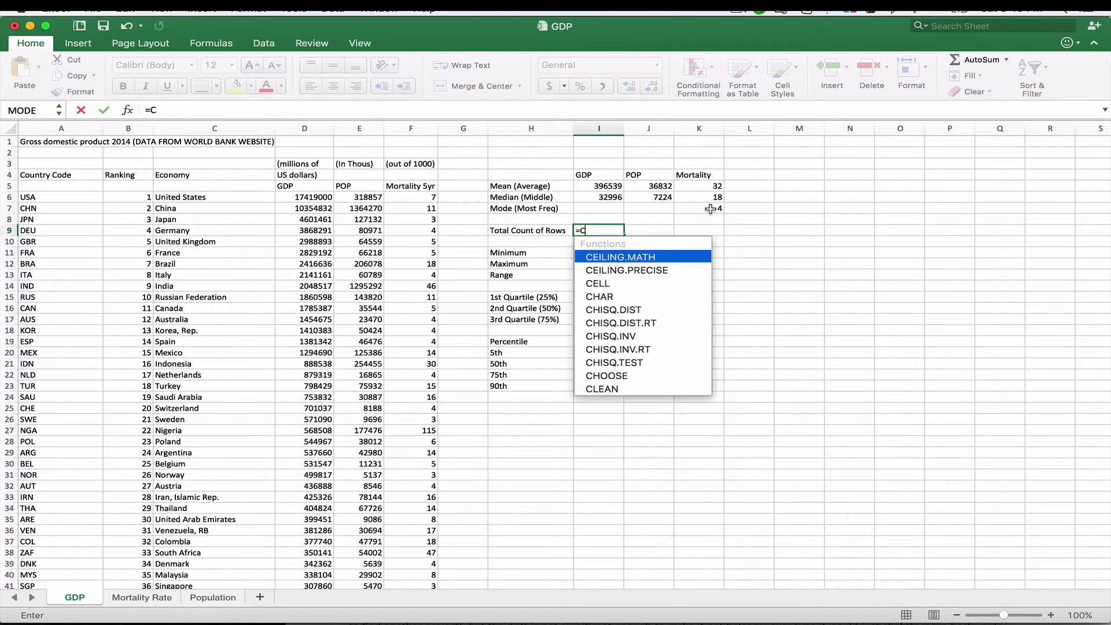
pyautogui.write('OUNTIF(')
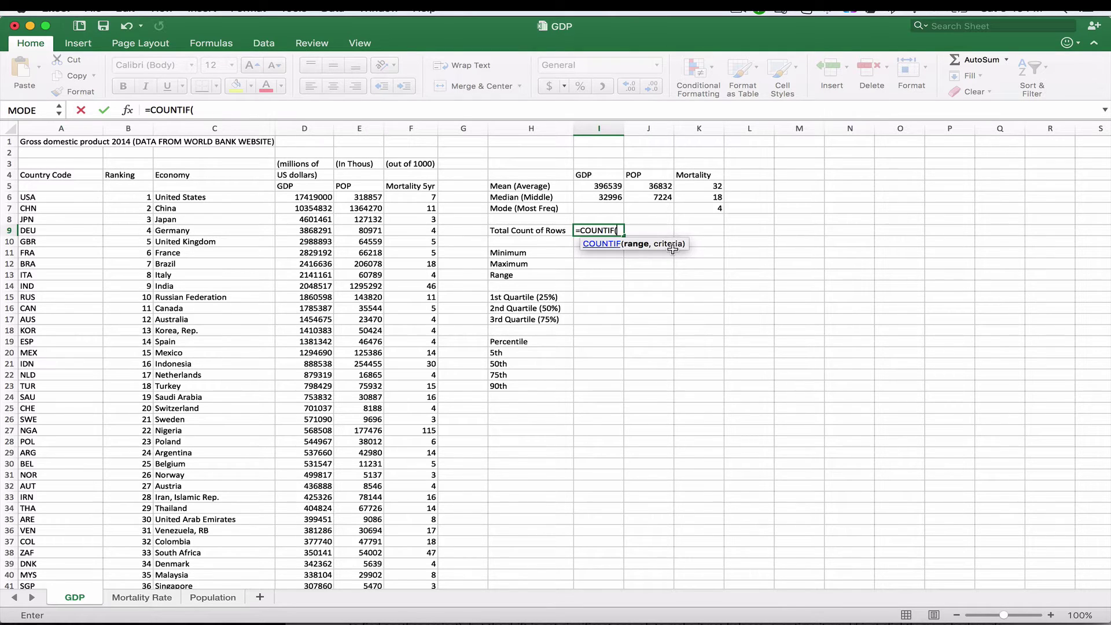
pyautogui.write('D6:D')
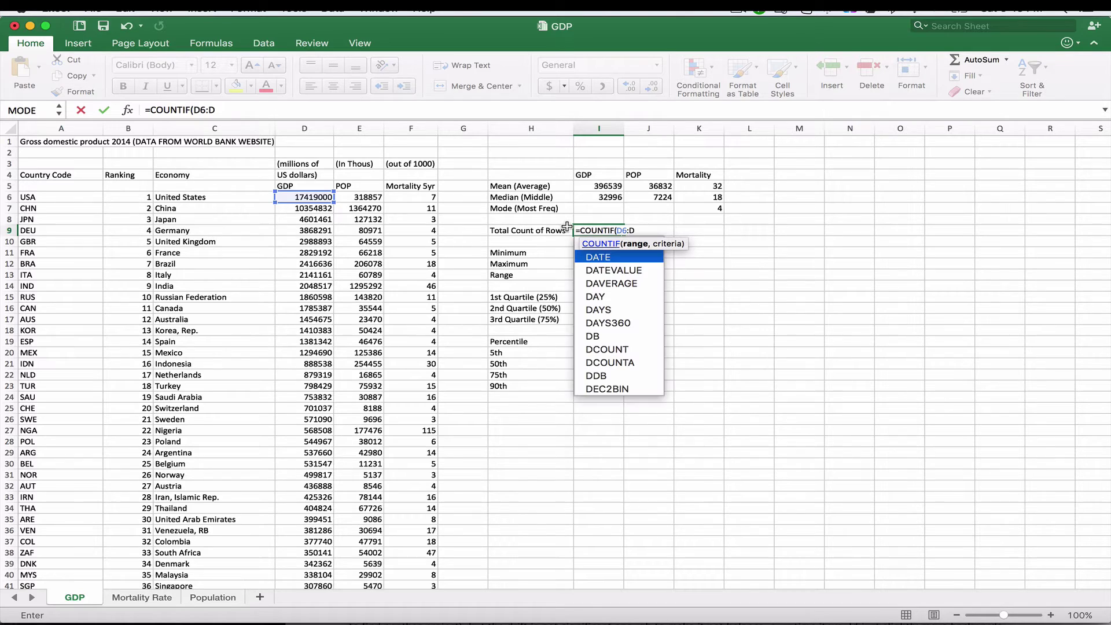
pyautogui.write('200,')
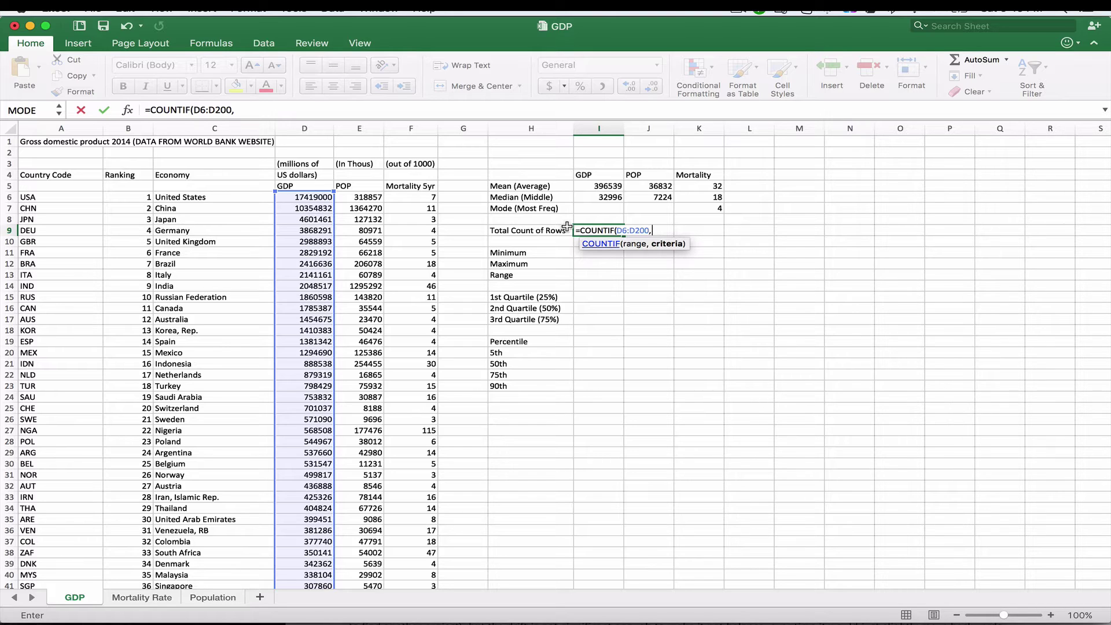
pyautogui.write('">0")')
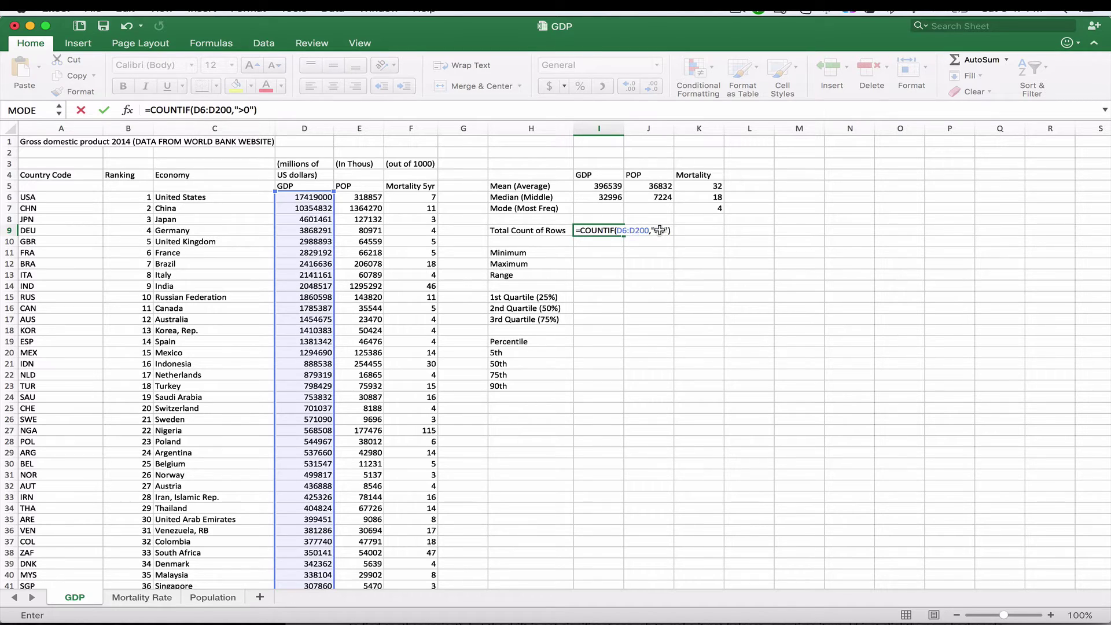
pyautogui.press('Return')
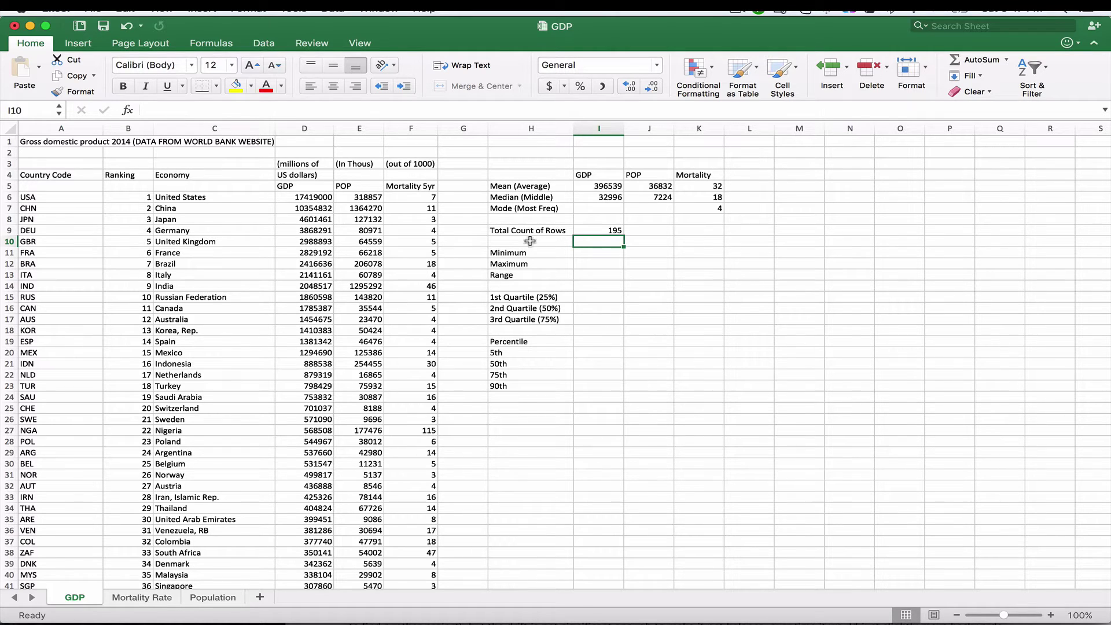
# Copy the COUNTIF formula from I9 into J9 and K9, giving 195 for POP and 182 for Mortality
pyautogui.click(605, 231)
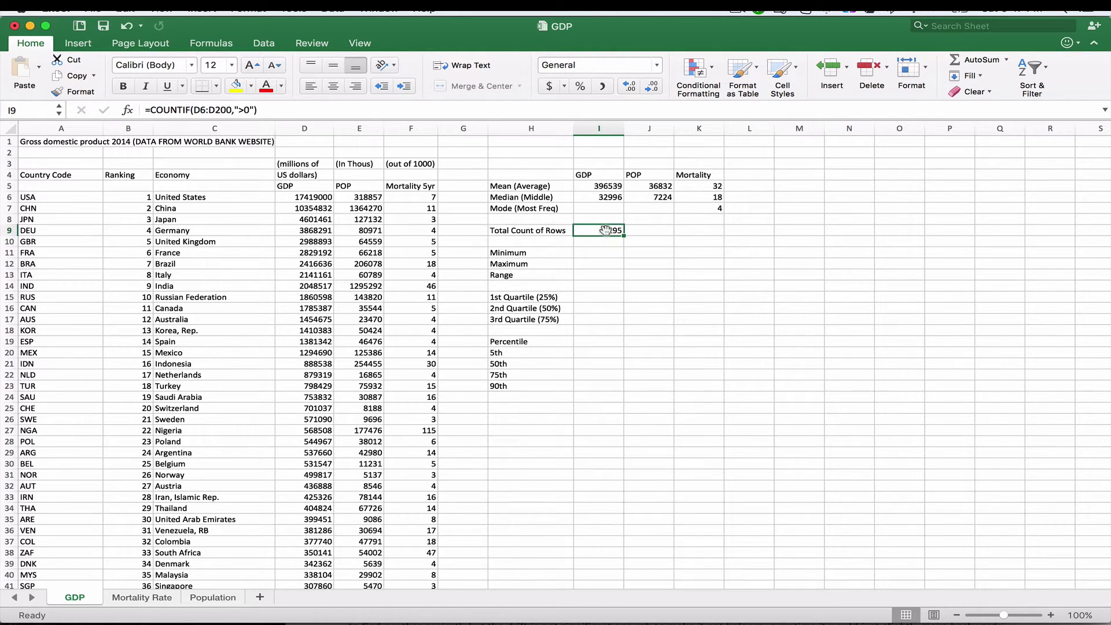
pyautogui.press('super+c')
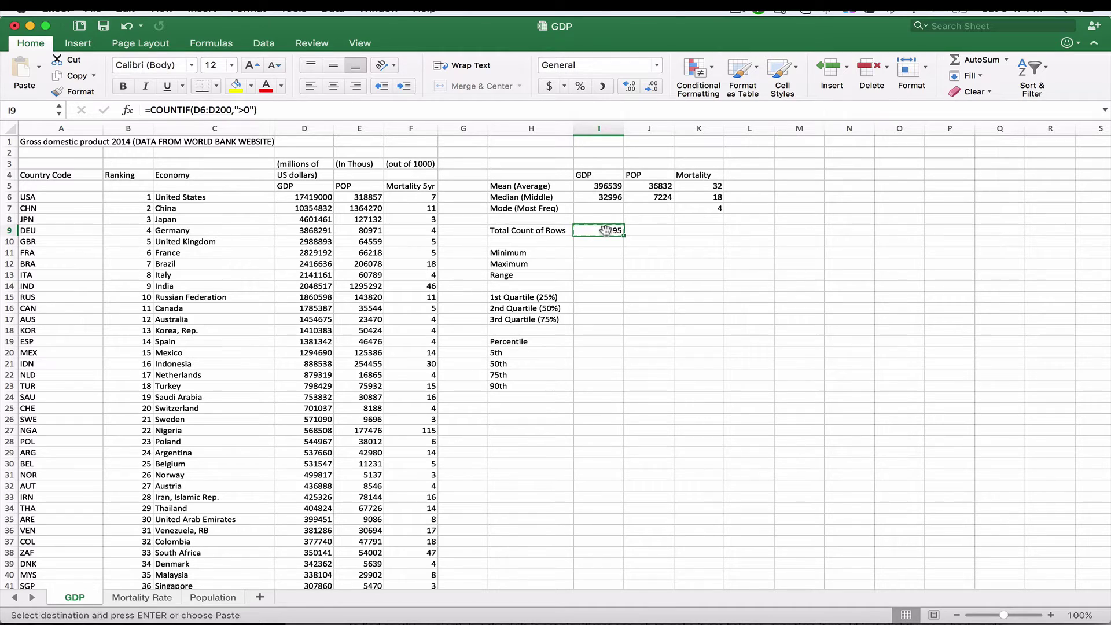
pyautogui.press('Right')
pyautogui.press('super+v')
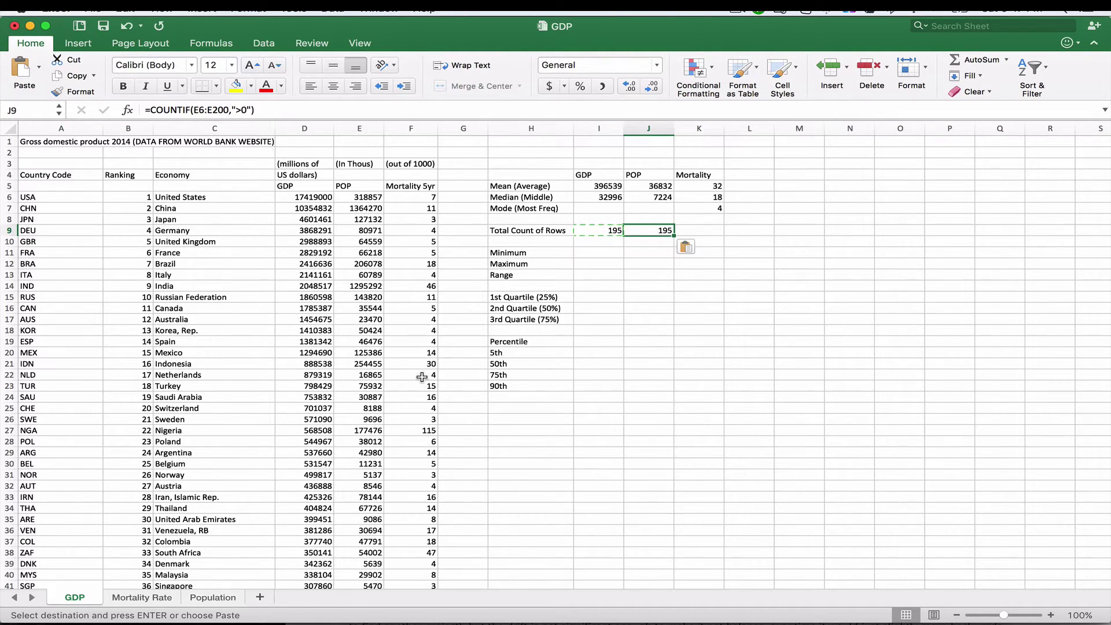
pyautogui.scroll(-5, 422, 377)
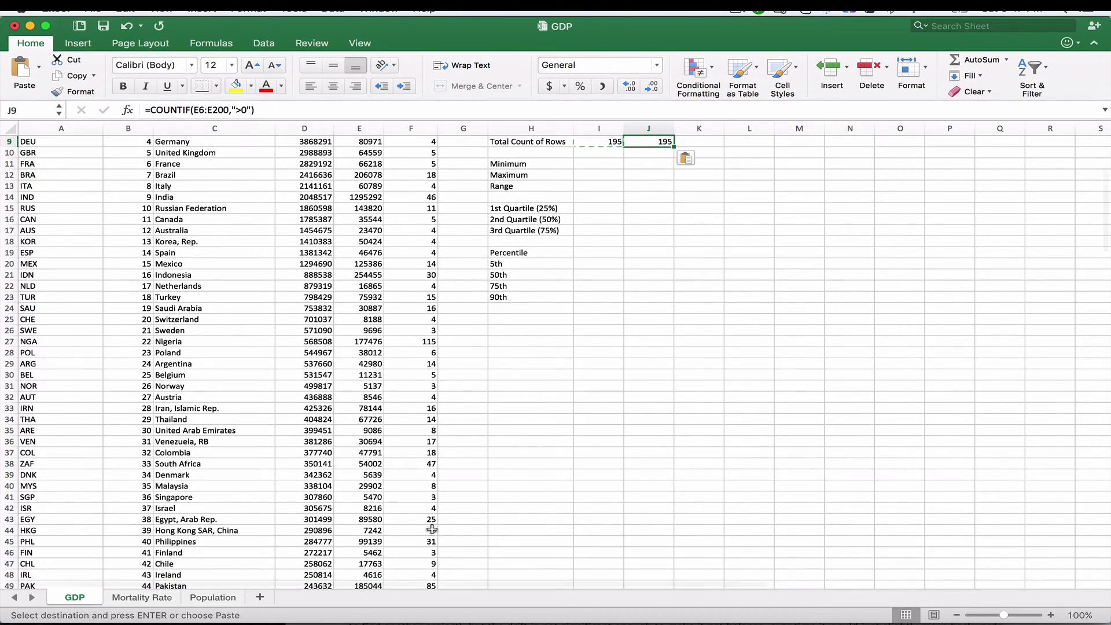
pyautogui.scroll(2, 593, 370)
pyautogui.scroll(2, 593, 370)
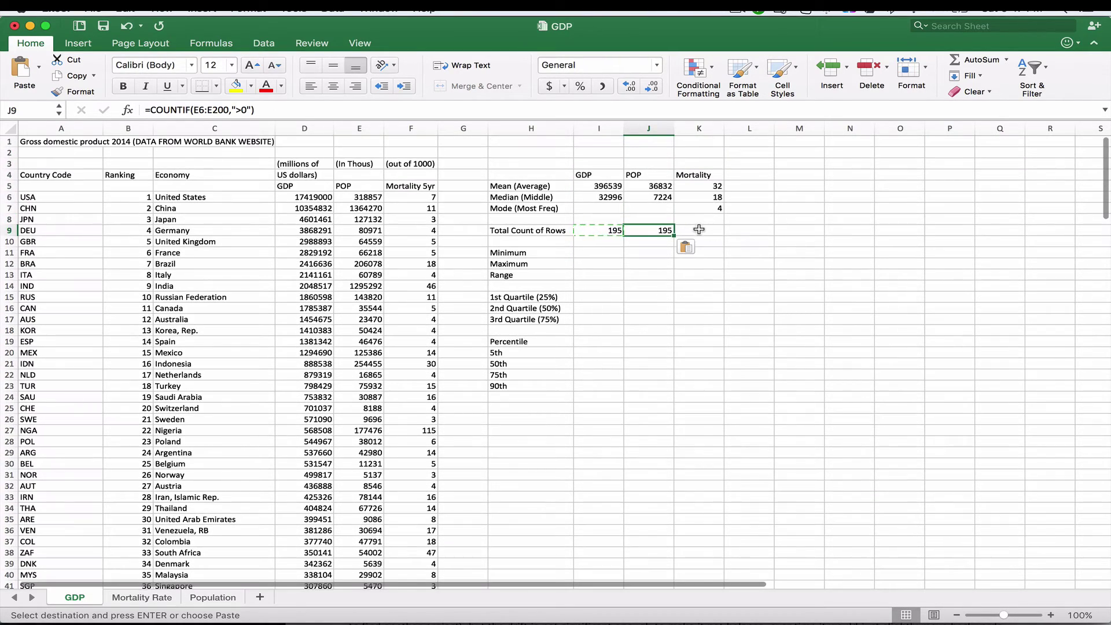
pyautogui.click(699, 230)
pyautogui.press('super+v')
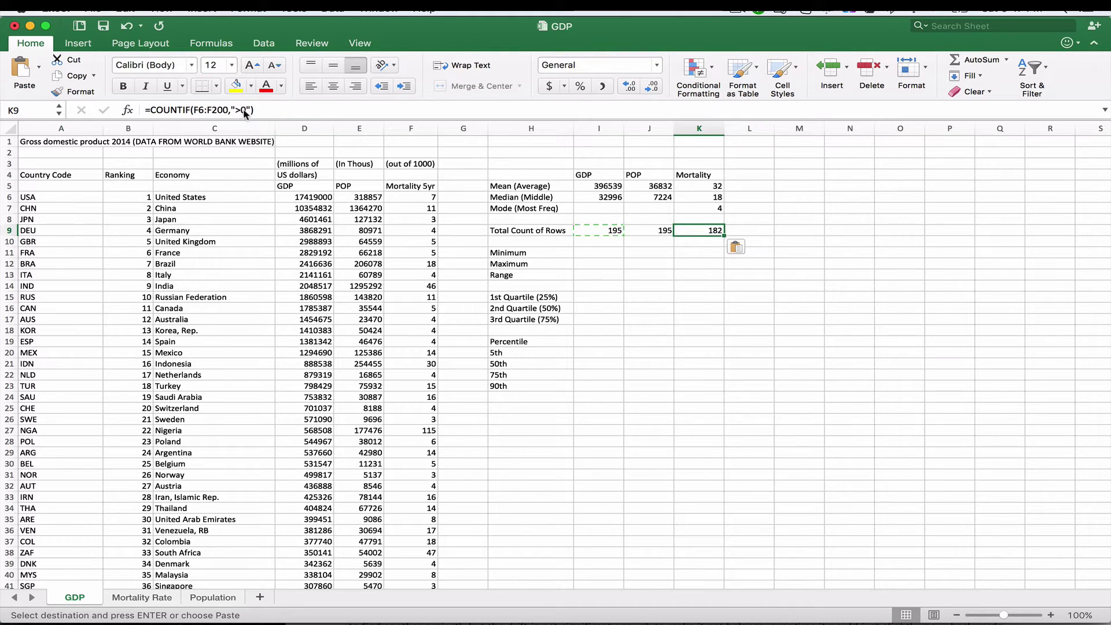
pyautogui.scroll(-5, 422, 297)
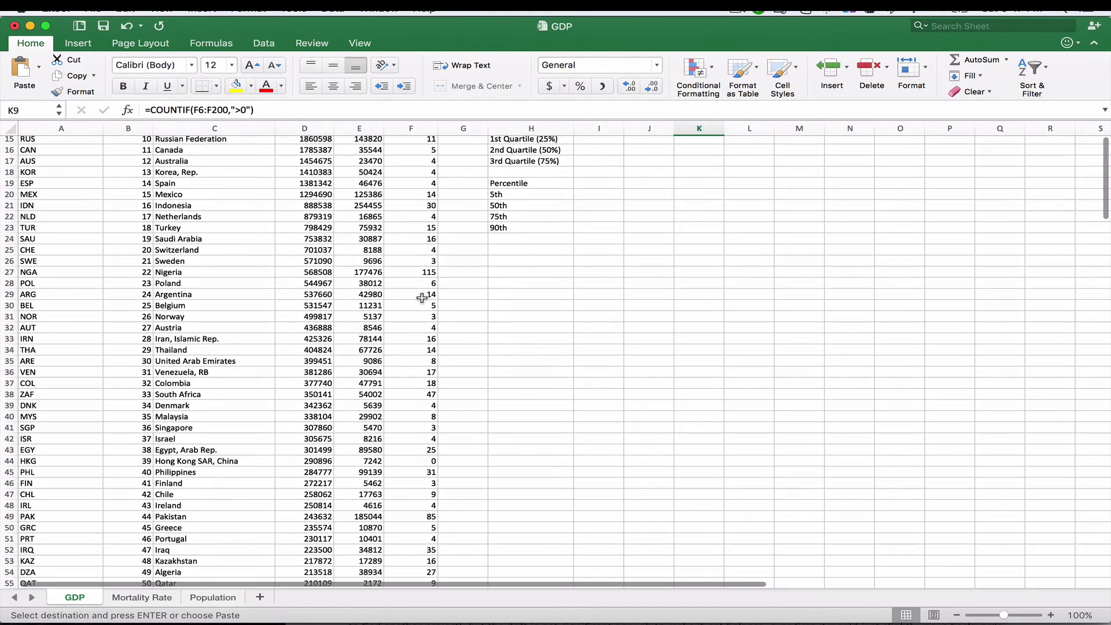
pyautogui.scroll(-3, 420, 431)
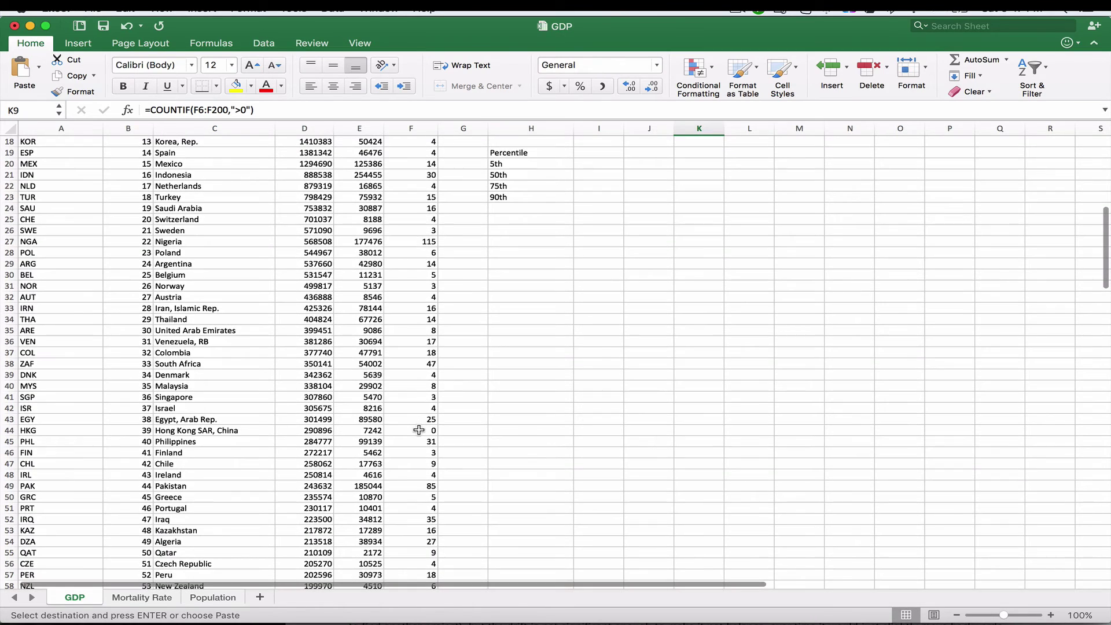
pyautogui.scroll(6, 601, 352)
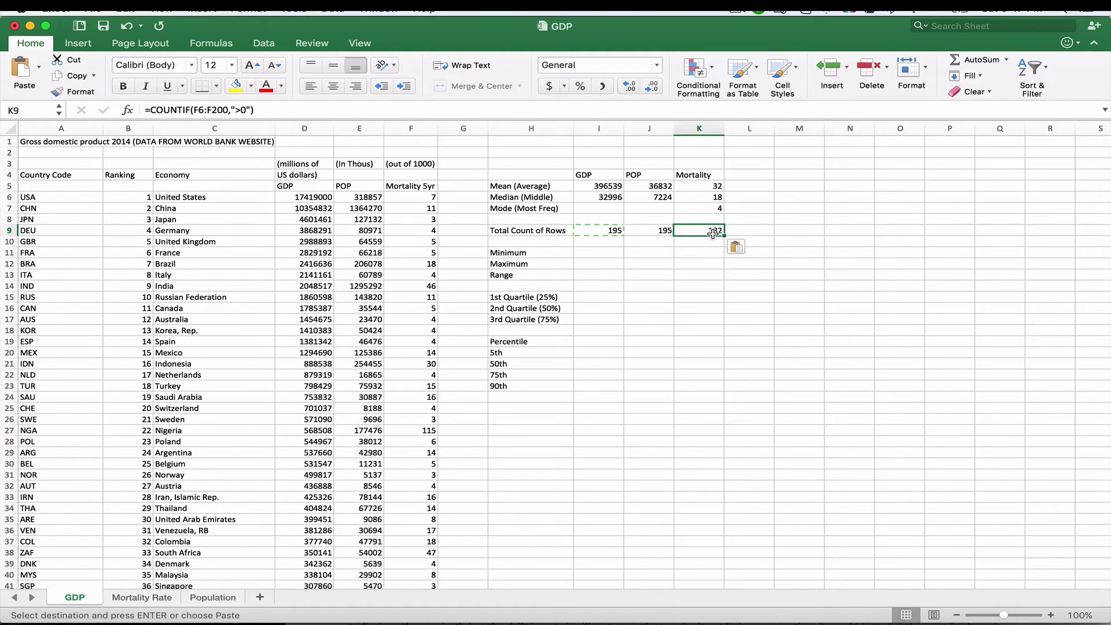
pyautogui.press('Down')
pyautogui.press('Down')
pyautogui.press('Left')
pyautogui.press('Left')
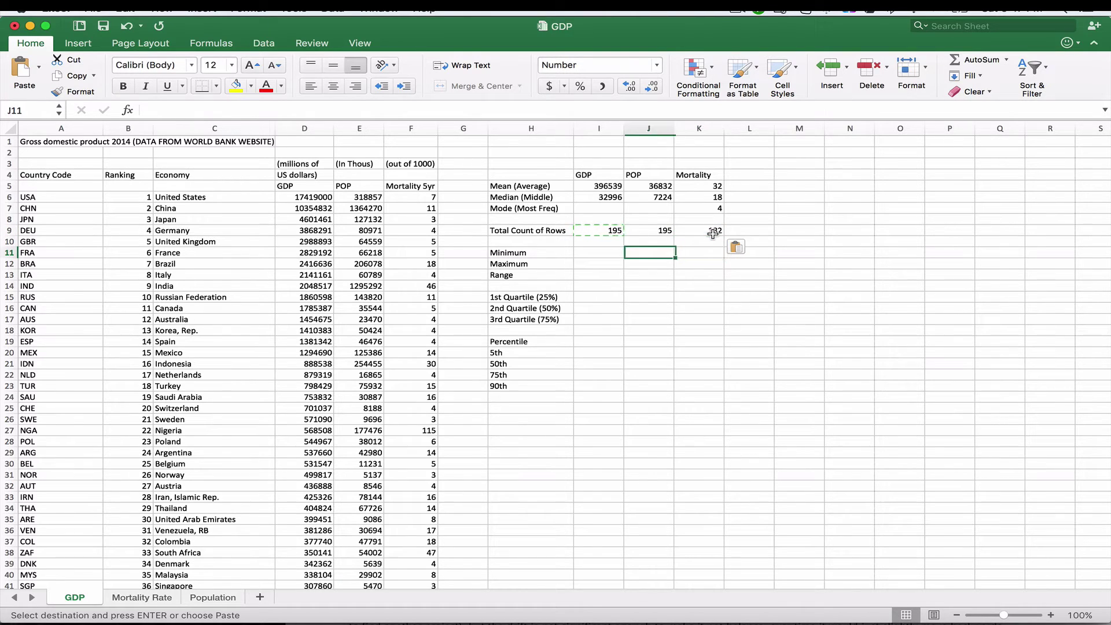
# Enter =MIN(D6:D200) and =MAX(D6:D200) for GDP, giving 38 and 17419000
pyautogui.write('=')
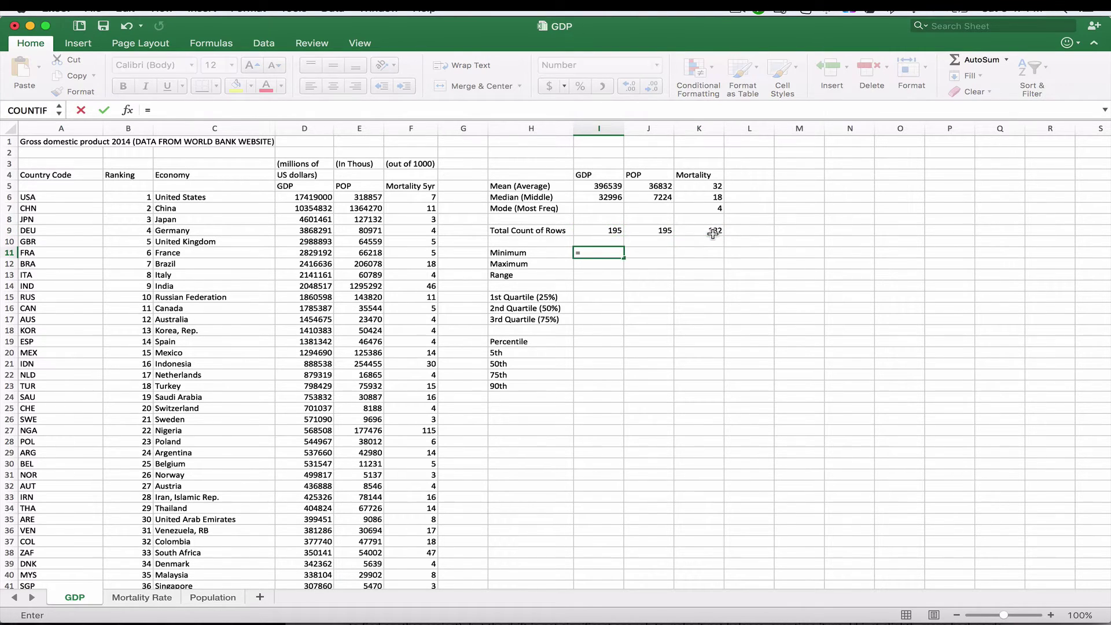
pyautogui.write('MIN(')
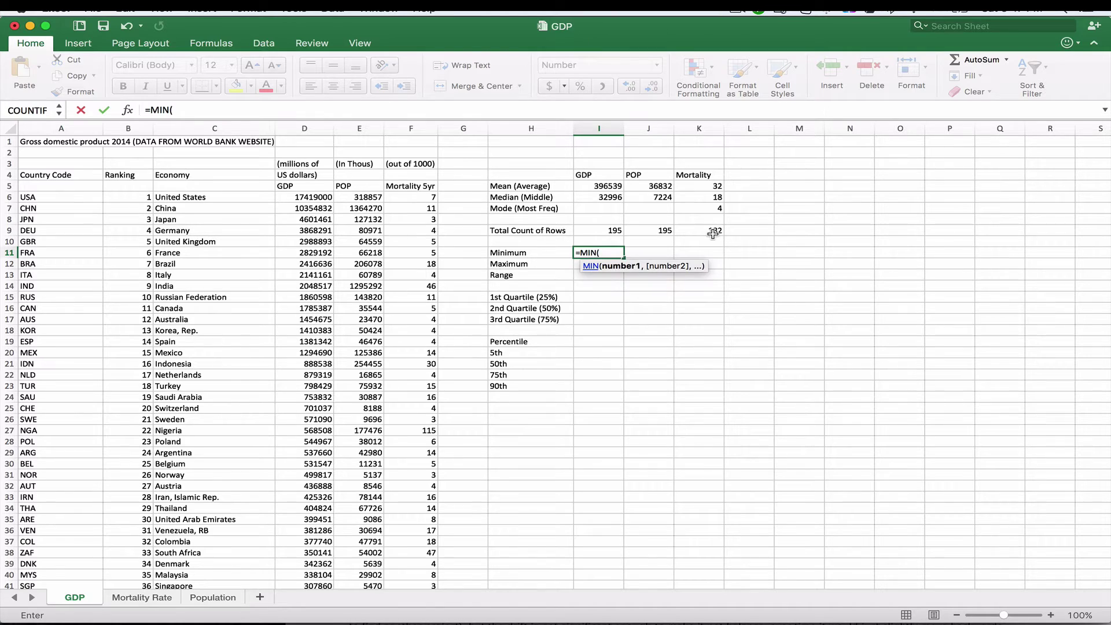
pyautogui.write('D6:D6')
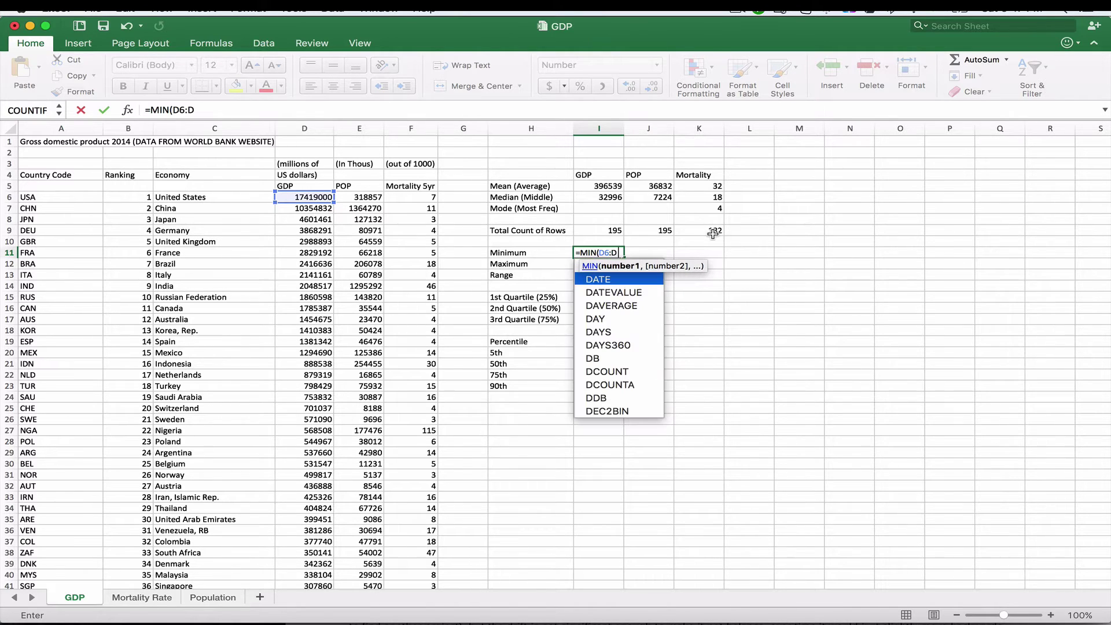
pyautogui.press('BackSpace')
pyautogui.write('200')
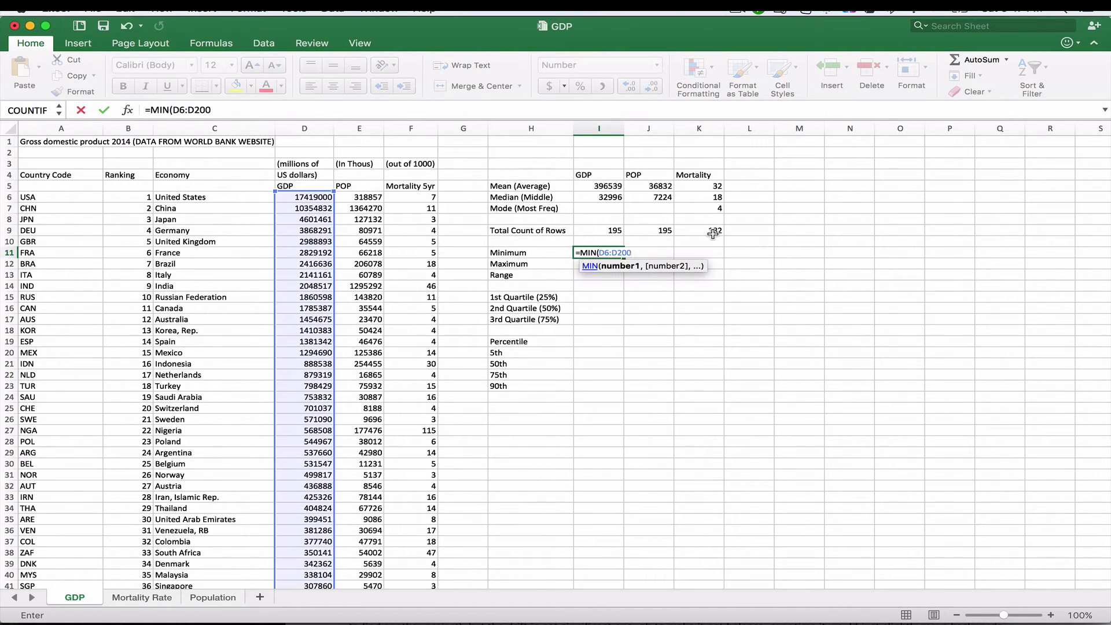
pyautogui.press('Return')
pyautogui.click(613, 253)
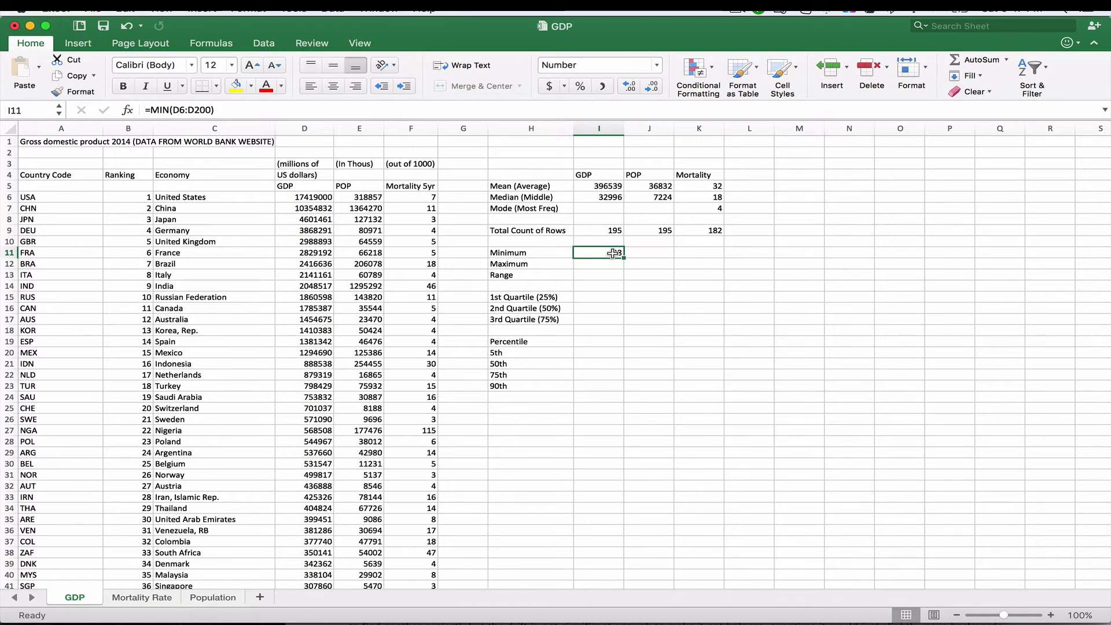
pyautogui.press('Return')
pyautogui.write('=')
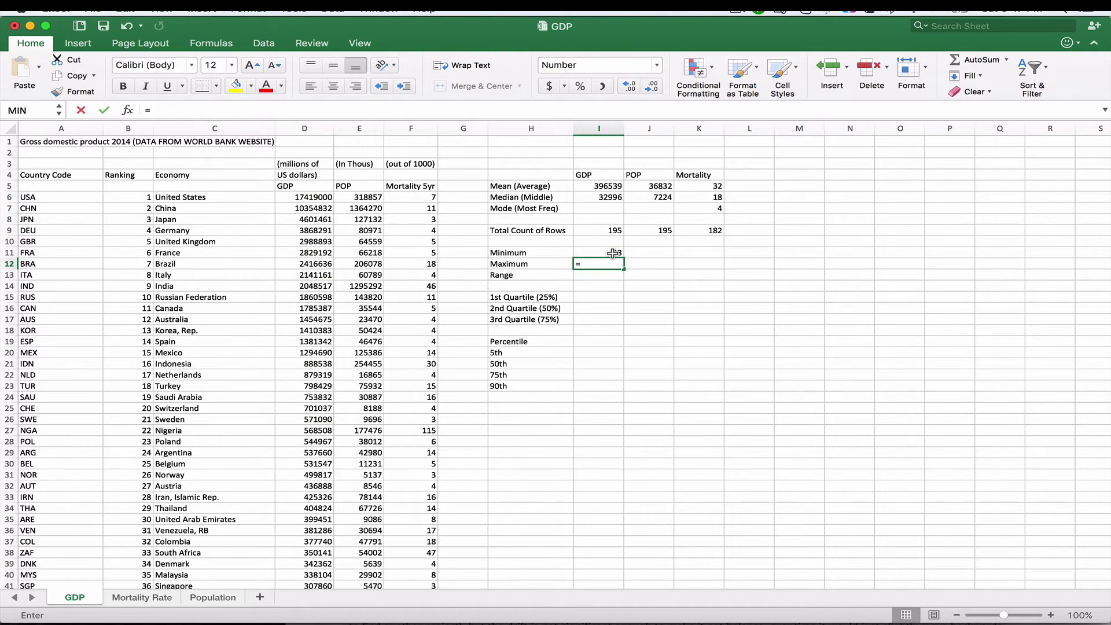
pyautogui.write('MAX(D6:D200)')
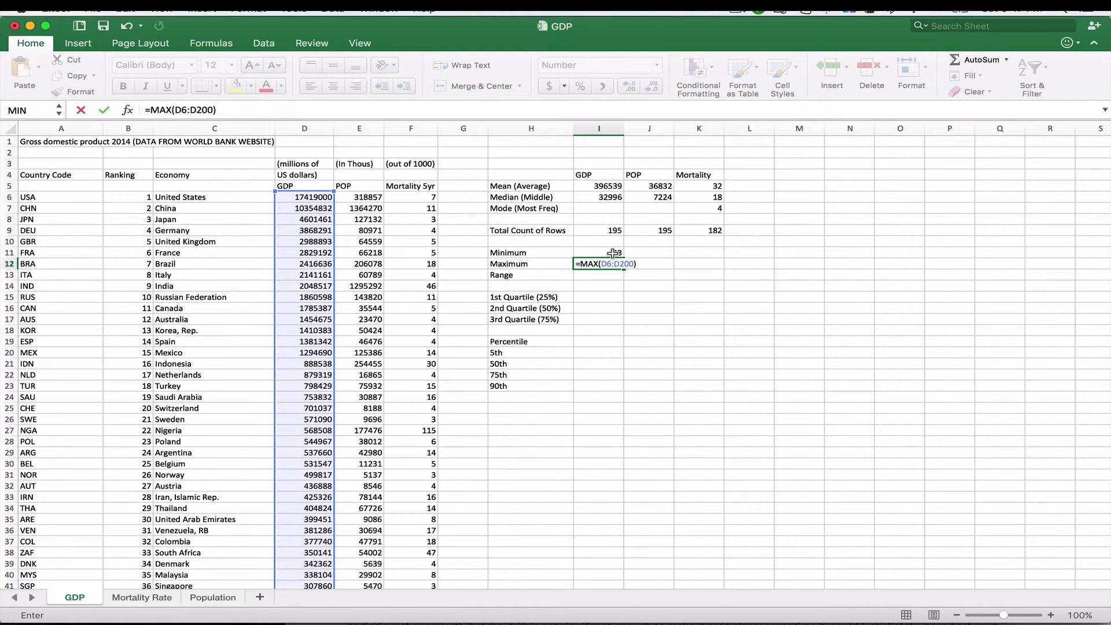
pyautogui.press('Return')
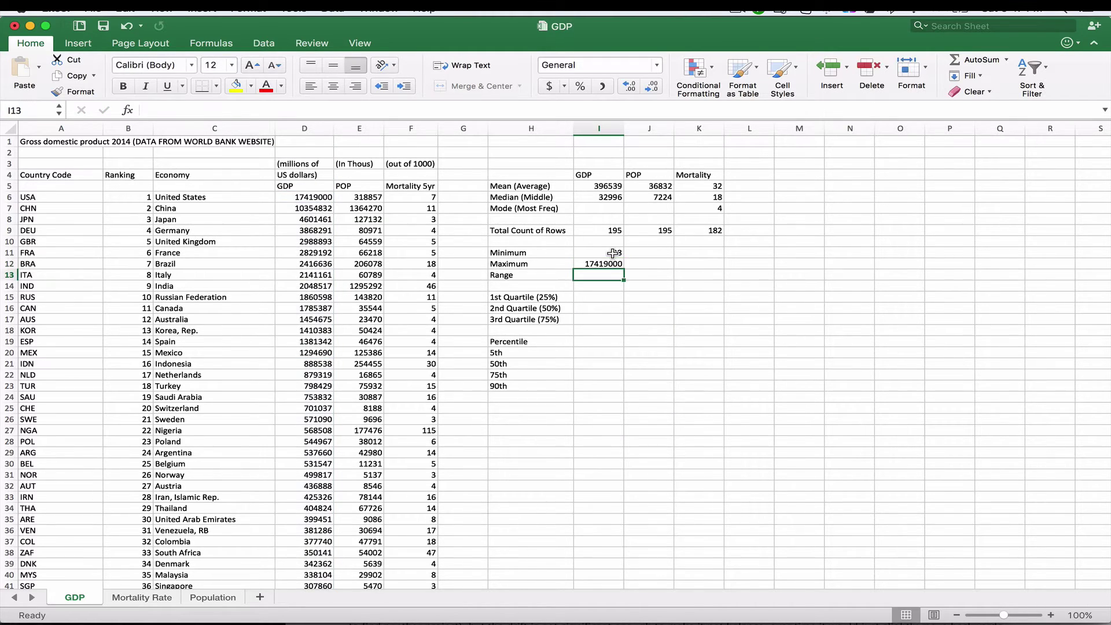
pyautogui.press('Up')
pyautogui.press('Down')
# Enter the GDP range as =I12-I11 in I13, giving 17418962
pyautogui.write('=')
pyautogui.press('Up')
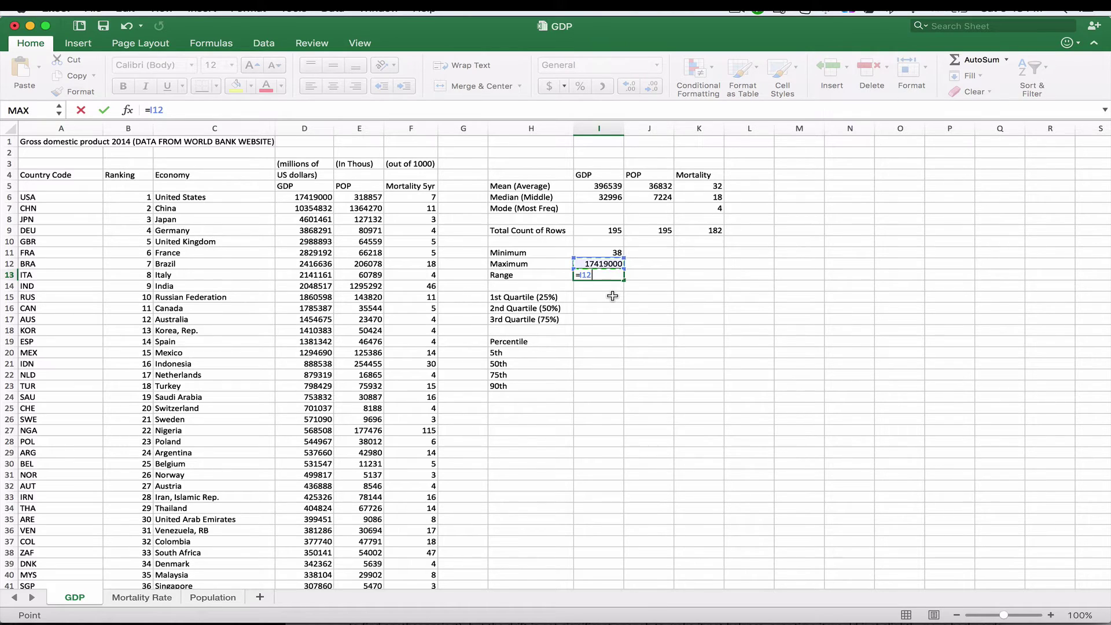
pyautogui.write('-')
pyautogui.press('Up')
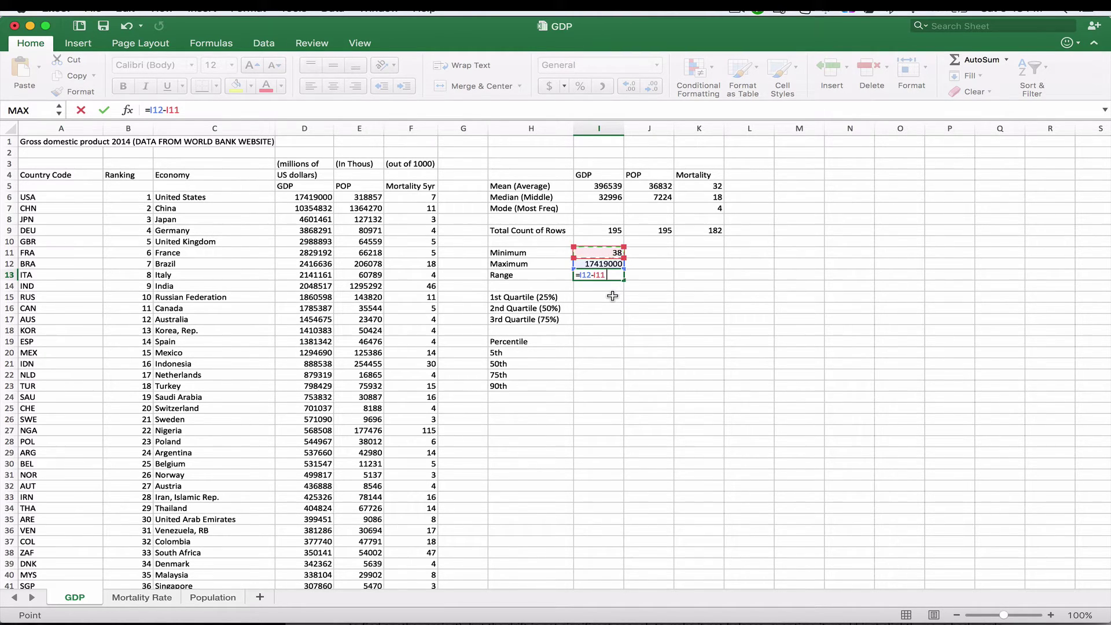
pyautogui.press('Return')
# Copy I11:I13 and paste the minimum, maximum and range formulas into the POP column
pyautogui.press('Up')
pyautogui.press('Up')
pyautogui.press('Up')
pyautogui.press('Down')
pyautogui.press('Down')
pyautogui.press('Up')
pyautogui.press('Up')
pyautogui.hotkey('shift', 'Down')
pyautogui.hotkey('shift', 'Down')
pyautogui.press('super+c')
pyautogui.press('Right')
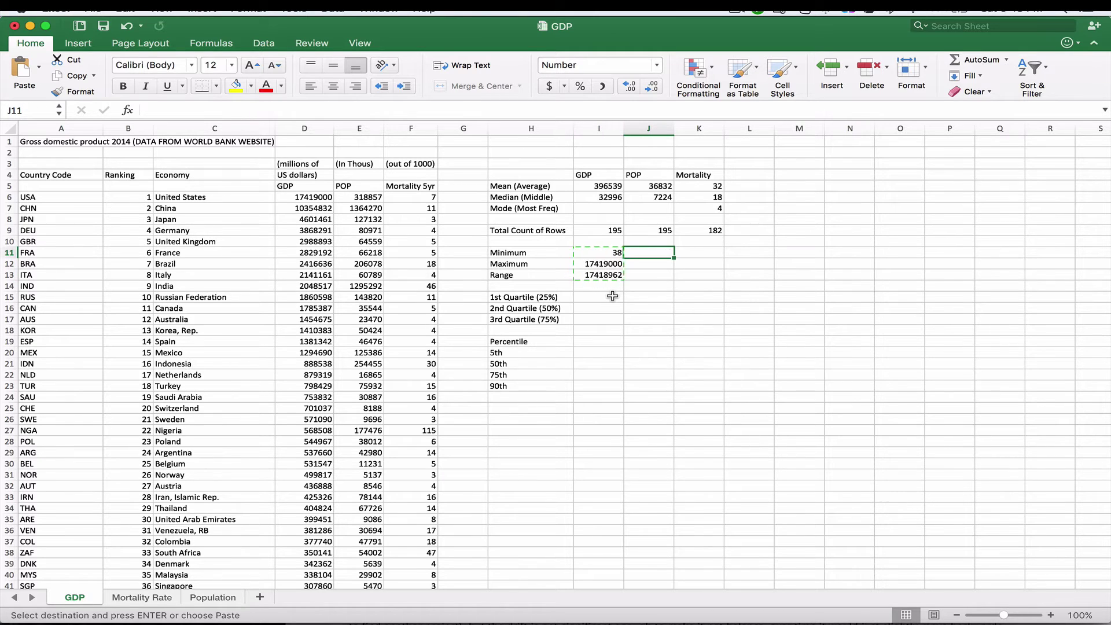
pyautogui.press('super+v')
pyautogui.press('Right')
# Paste the min/max/range formulas into K11:K13 and review the adjusted POP and Mortality formulas
pyautogui.press('super+v')
pyautogui.press('Down')
pyautogui.press('Right')
pyautogui.press('Right')
pyautogui.press('Left')
pyautogui.press('Left')
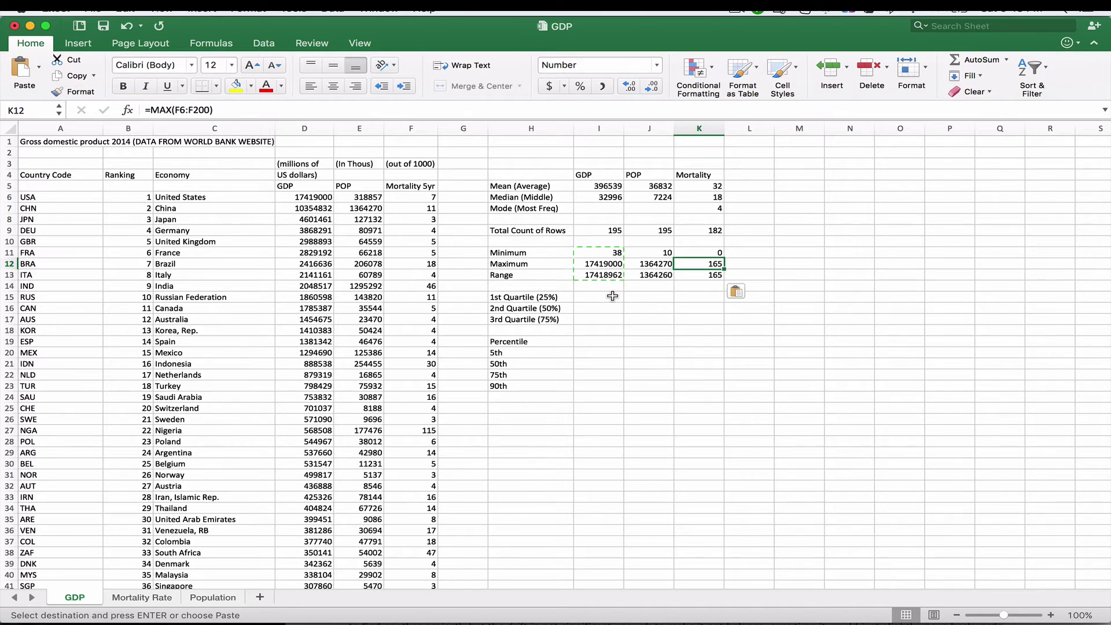
pyautogui.press('Up')
pyautogui.press('Down')
pyautogui.press('Down')
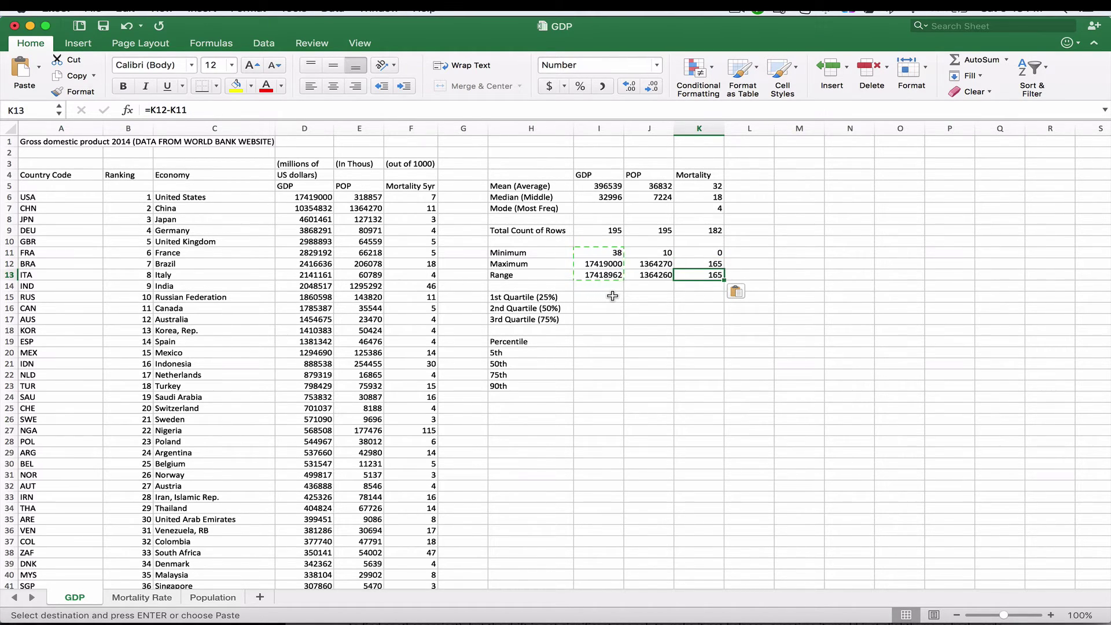
pyautogui.press('Left')
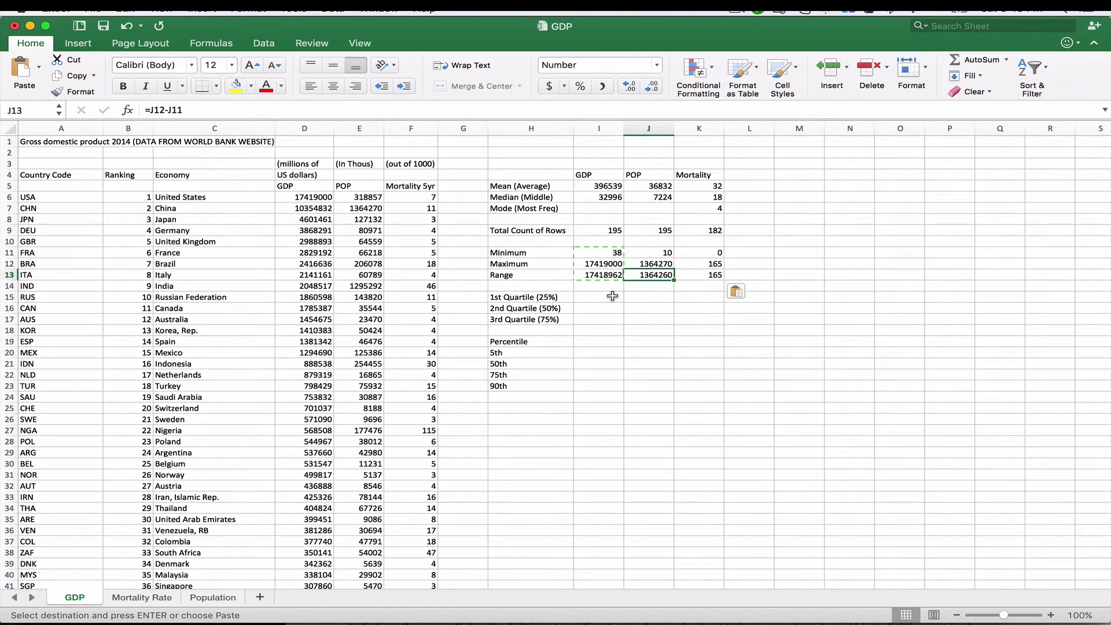
pyautogui.press('Down')
pyautogui.press('Down')
pyautogui.press('Left')
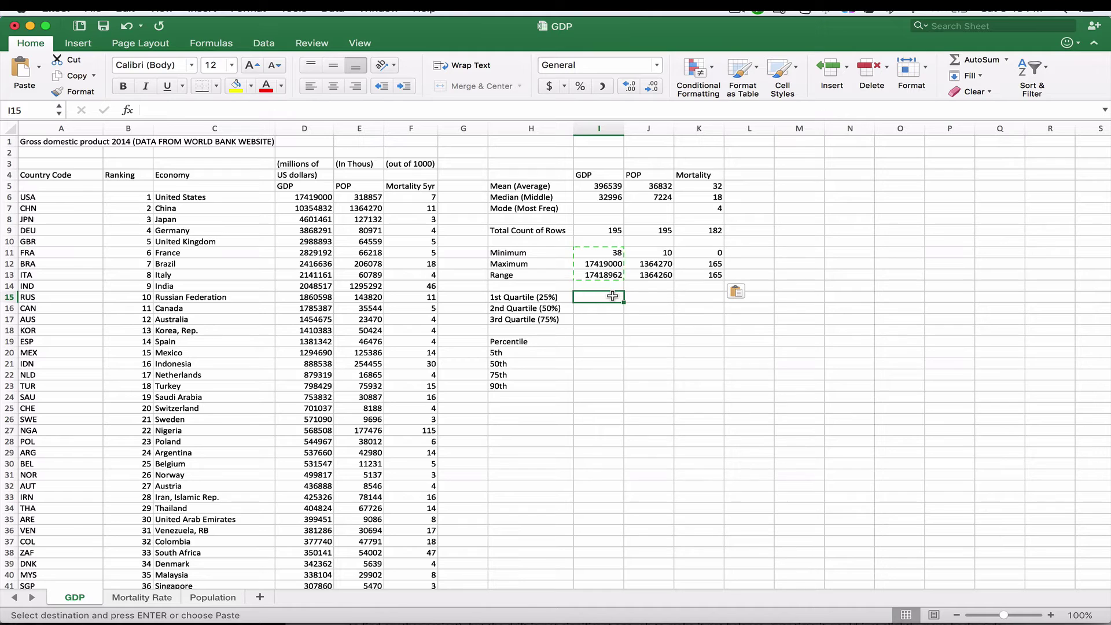
# Attempt =QUARTILE(D6:D200,1) in I15, dismiss the formula error and clear the cell
pyautogui.write('=QU')
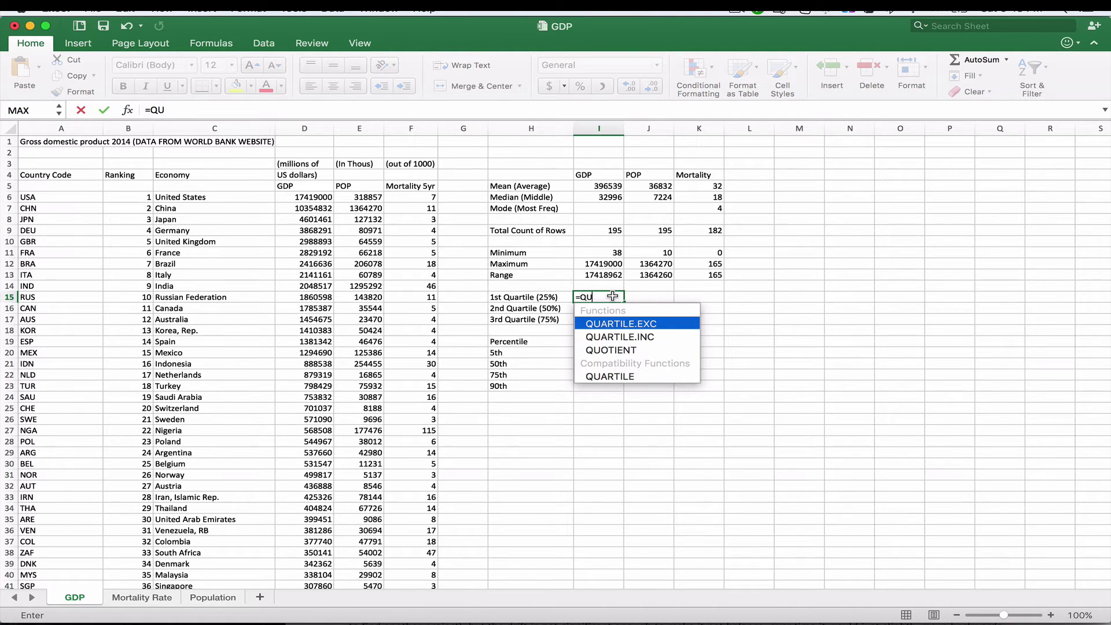
pyautogui.press('Down')
pyautogui.press('Down')
pyautogui.press('Down')
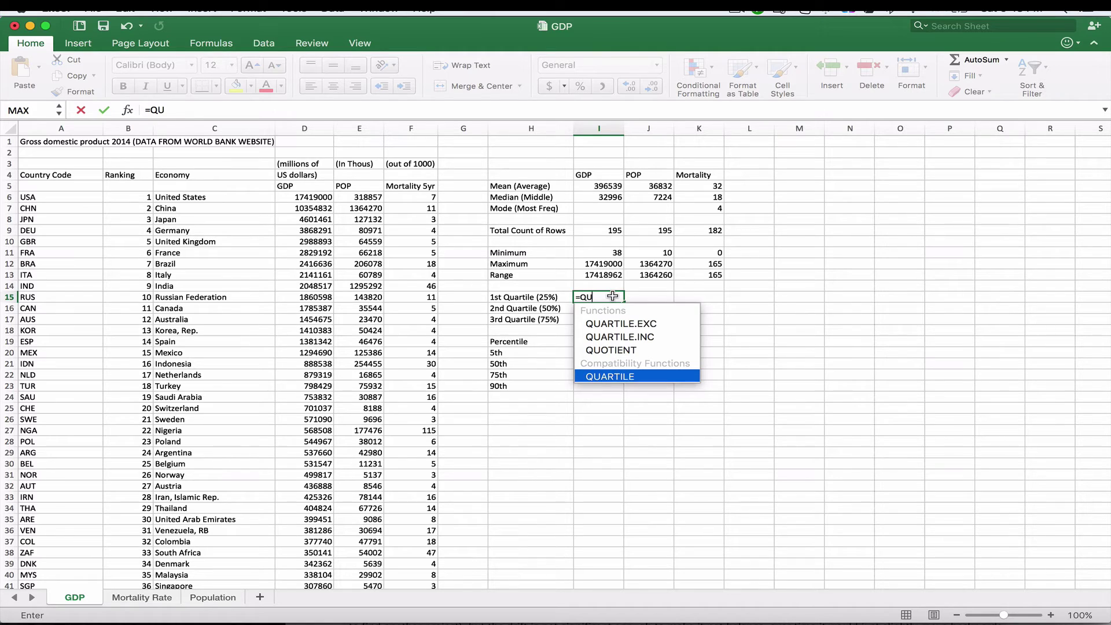
pyautogui.press('Tab')
pyautogui.write('(D6')
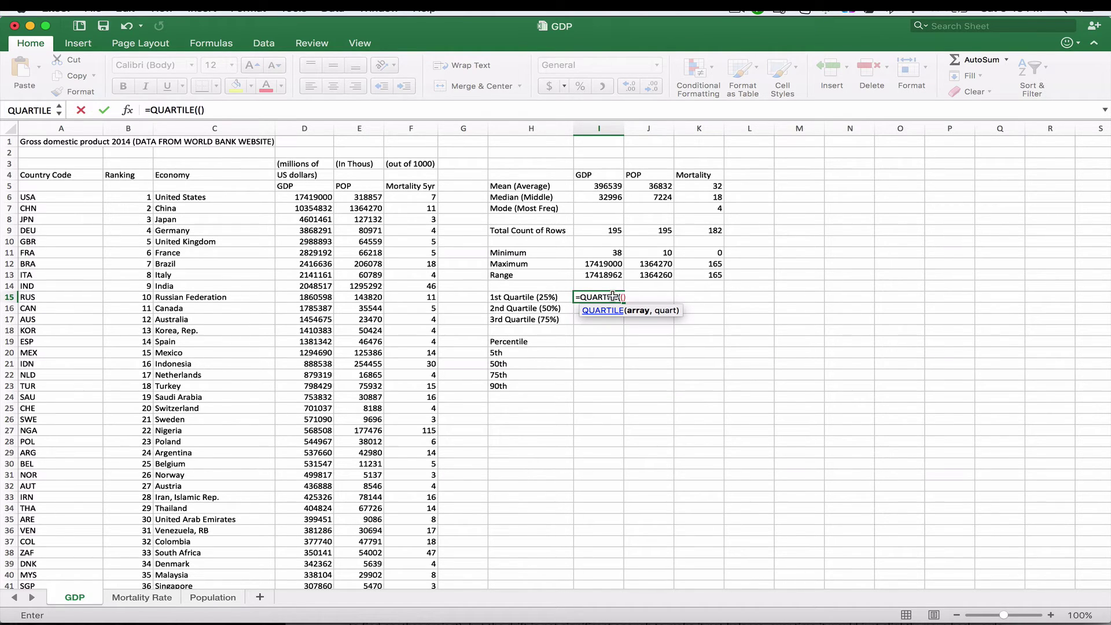
pyautogui.write(':D200')
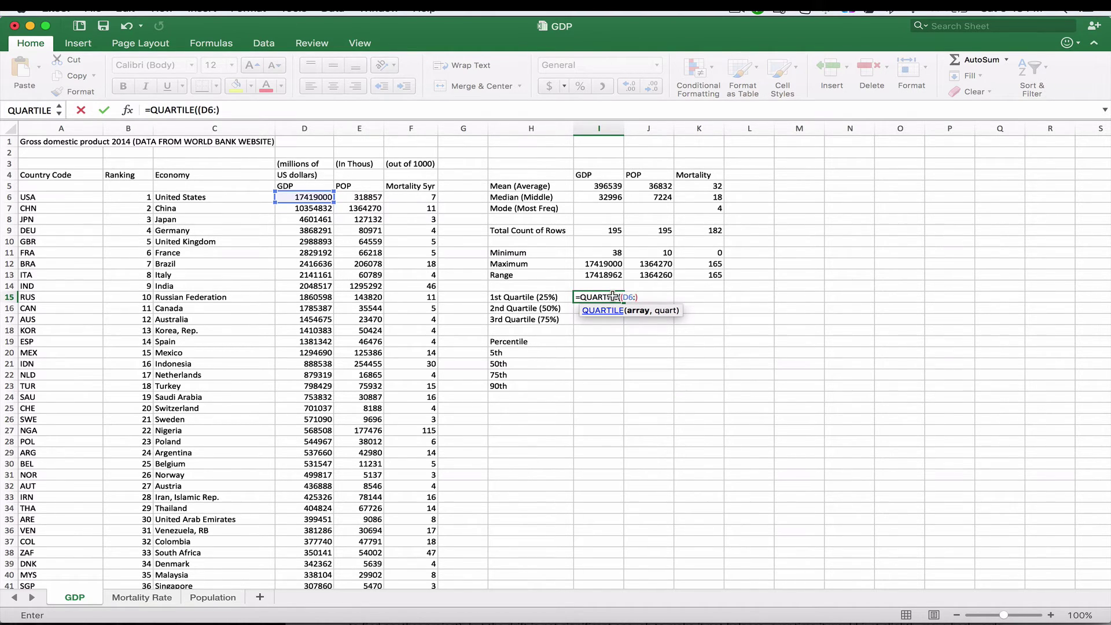
pyautogui.write(',')
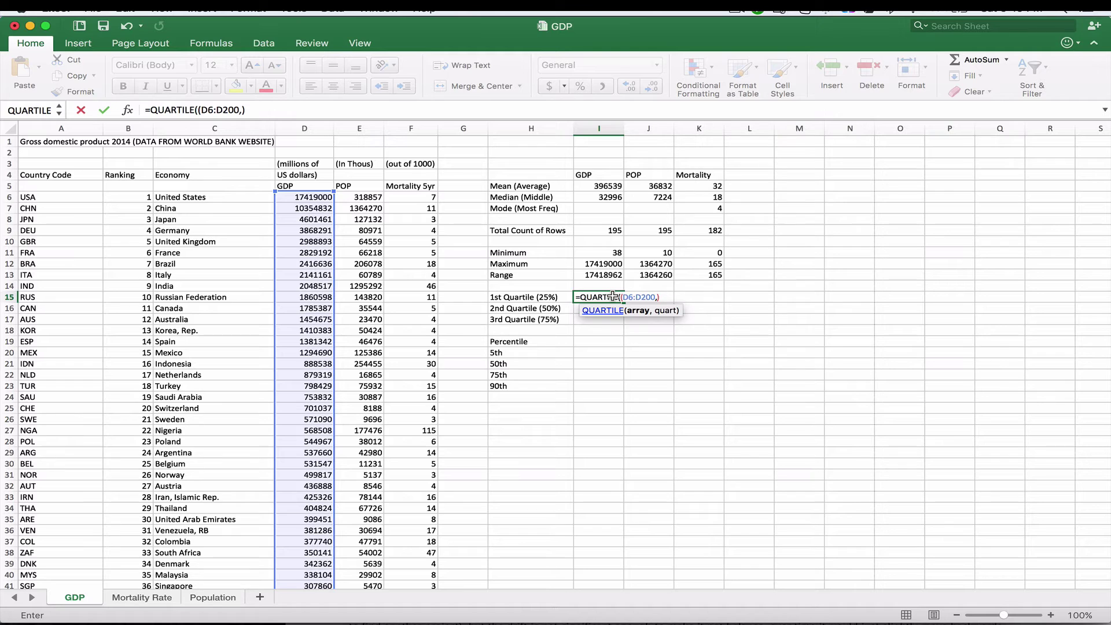
pyautogui.write('1')
pyautogui.press('Return')
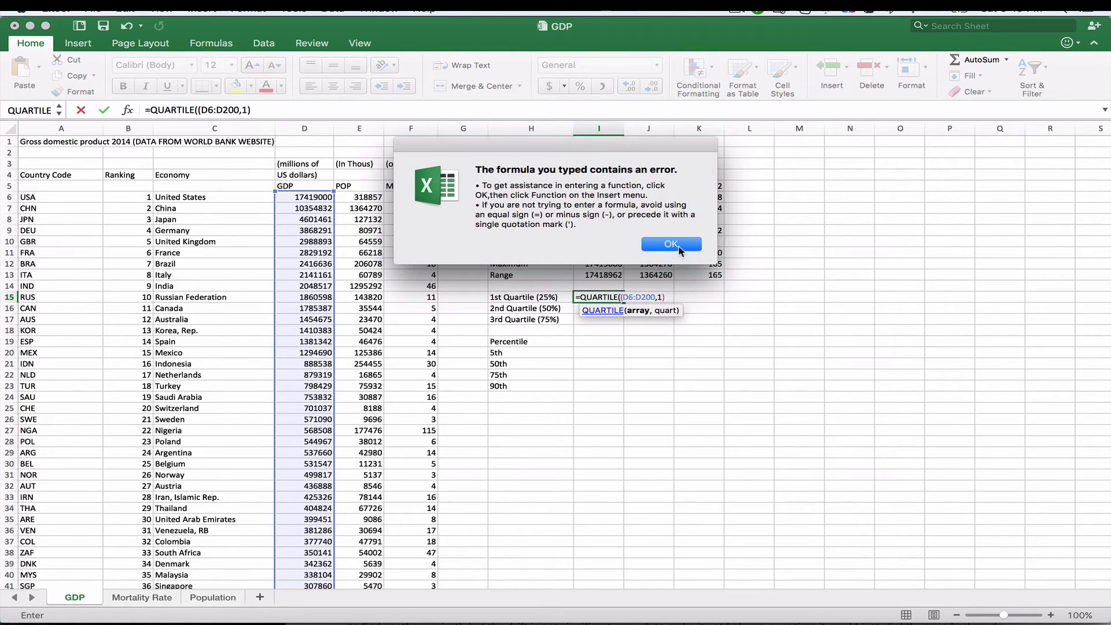
pyautogui.click(671, 245)
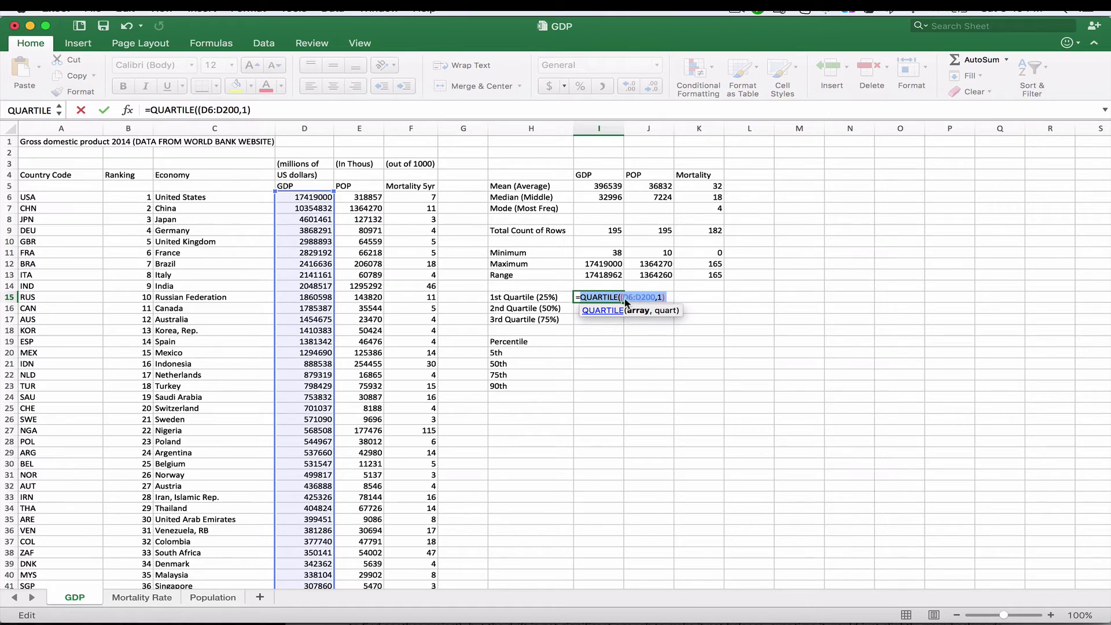
pyautogui.press('BackSpace')
pyautogui.press('Escape')
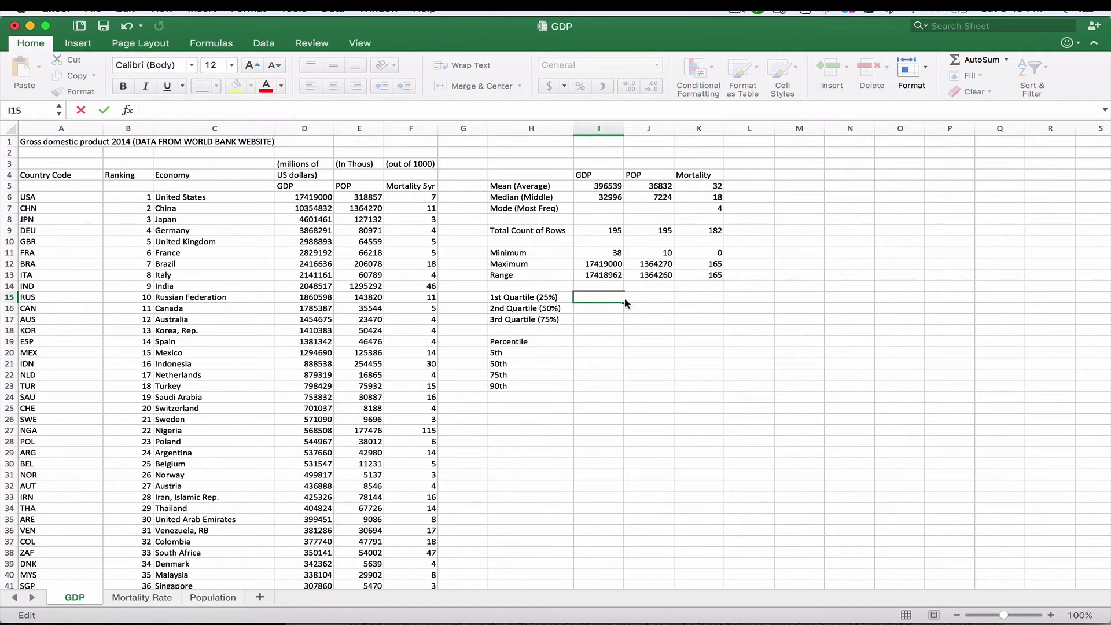
# Re-enter =QUARTILE(D6:D200,1) in I15 as the GDP first quartile, 7647
pyautogui.write('=QUART')
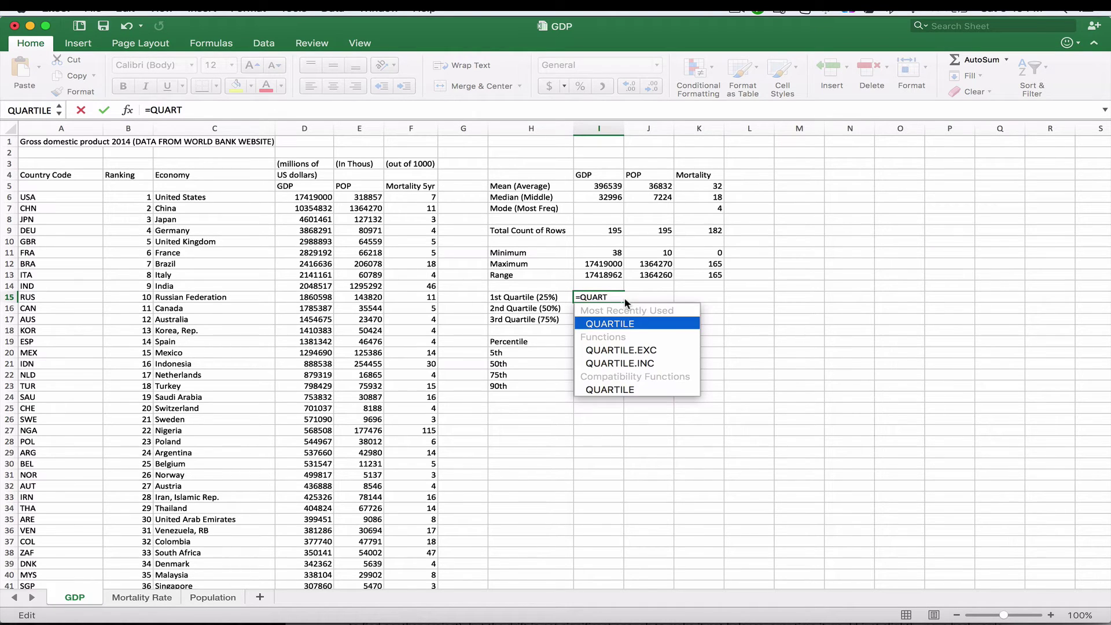
pyautogui.press('Tab')
pyautogui.write('D6:D')
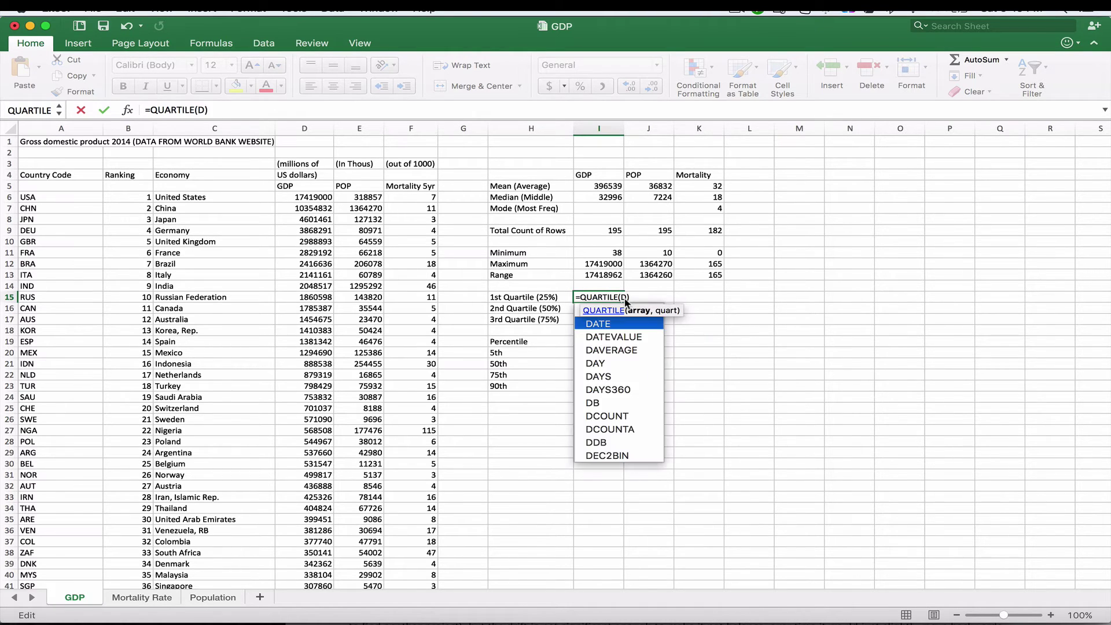
pyautogui.write('200,1')
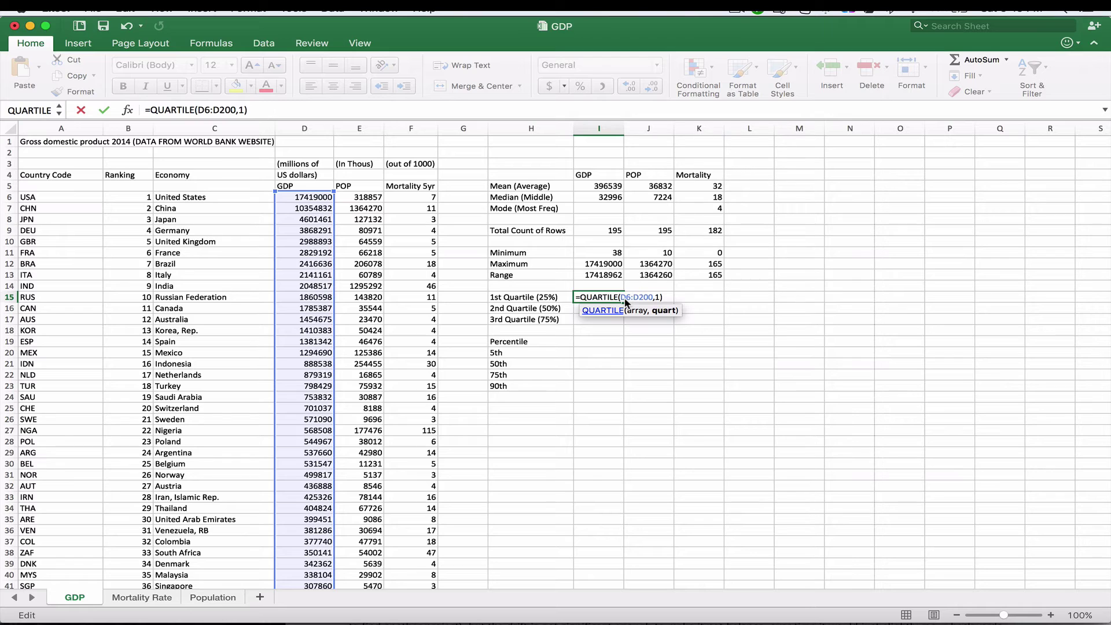
pyautogui.press('Return')
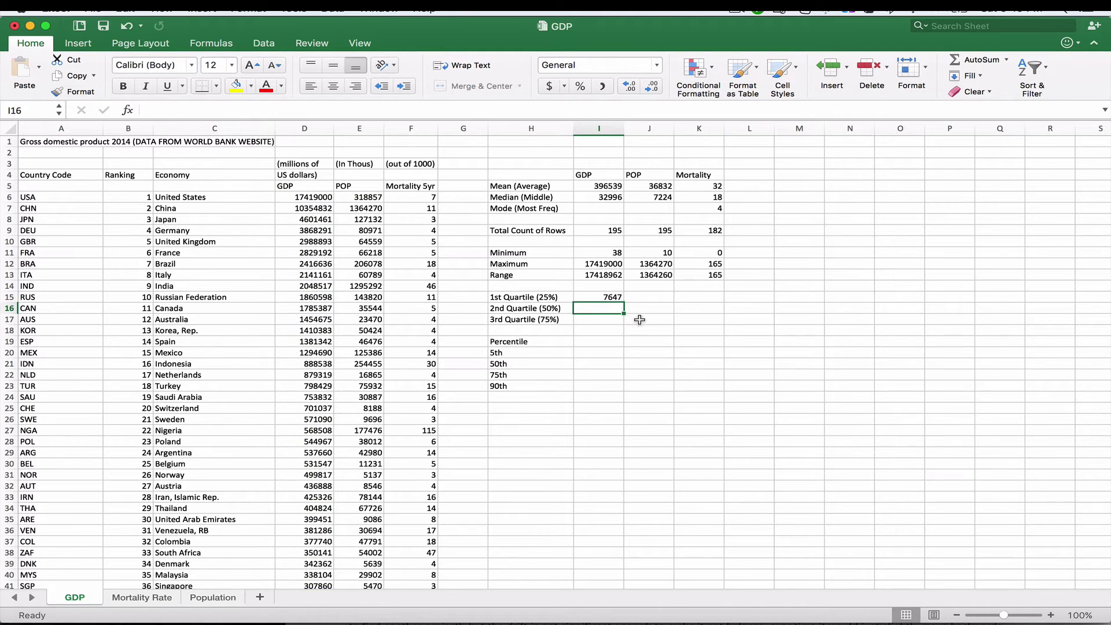
# Enter =QUARTILE(D6:D200,2) in I16 as the GDP second quartile, 32996
pyautogui.click(614, 298)
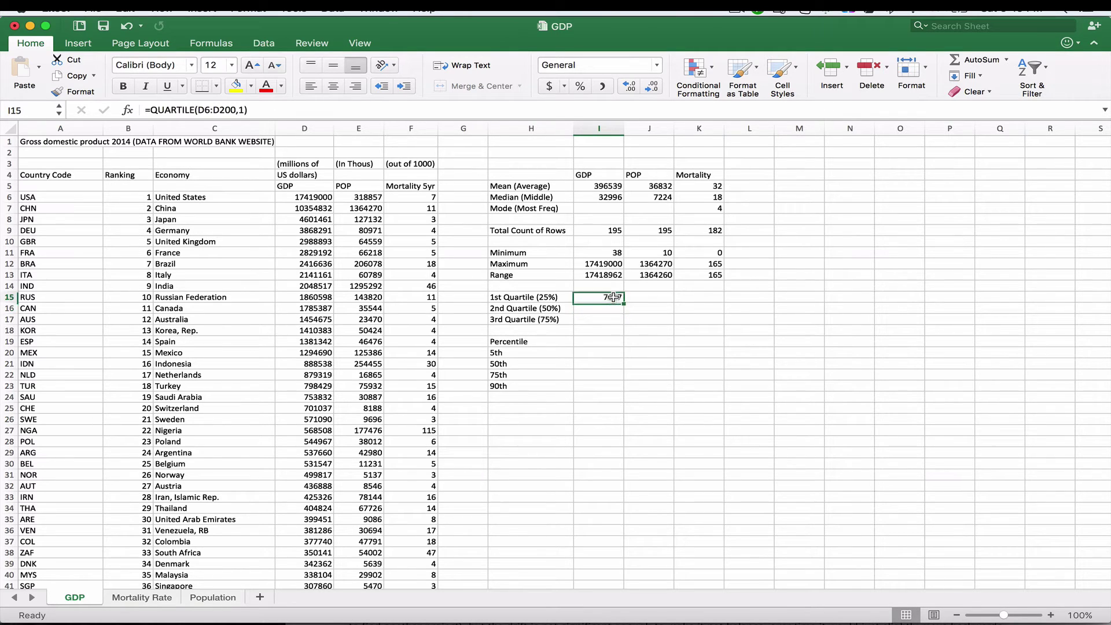
pyautogui.click(606, 310)
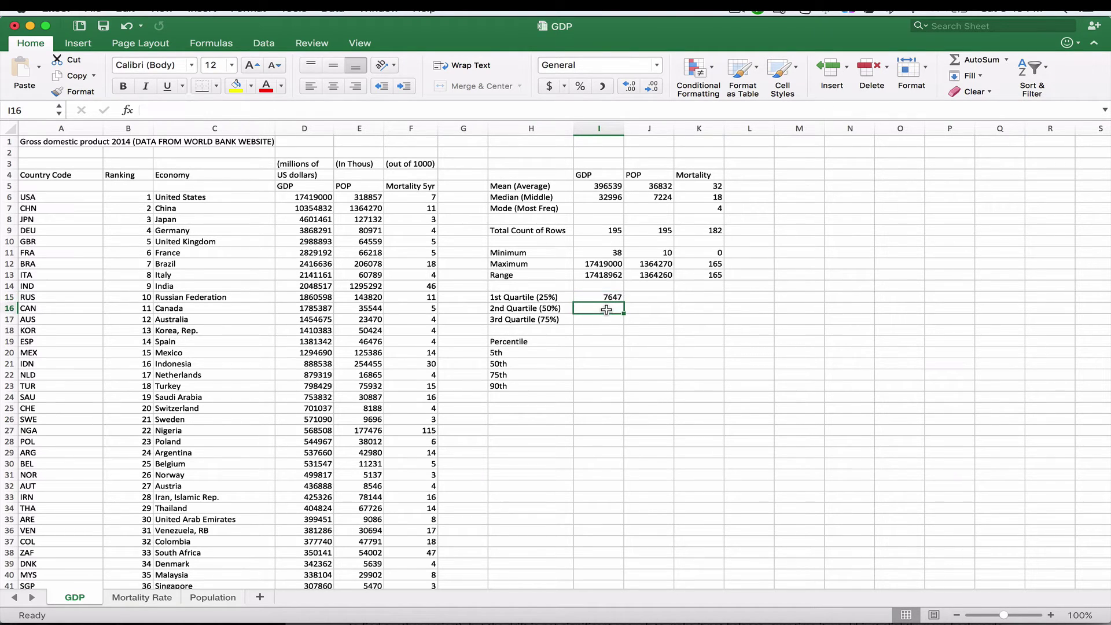
pyautogui.write('=QUA')
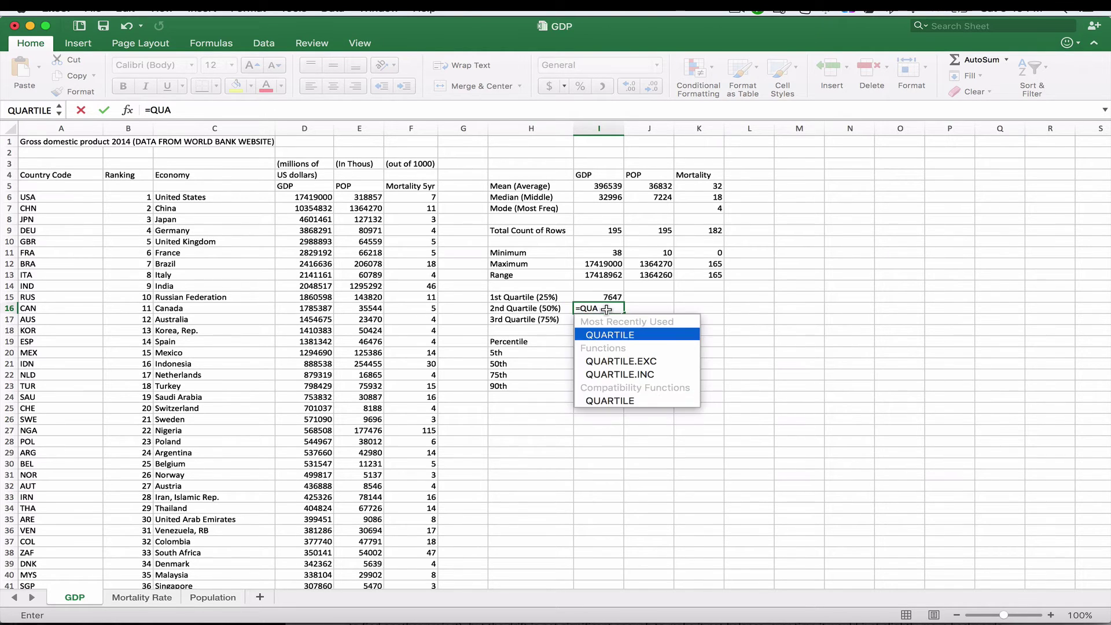
pyautogui.press('Tab')
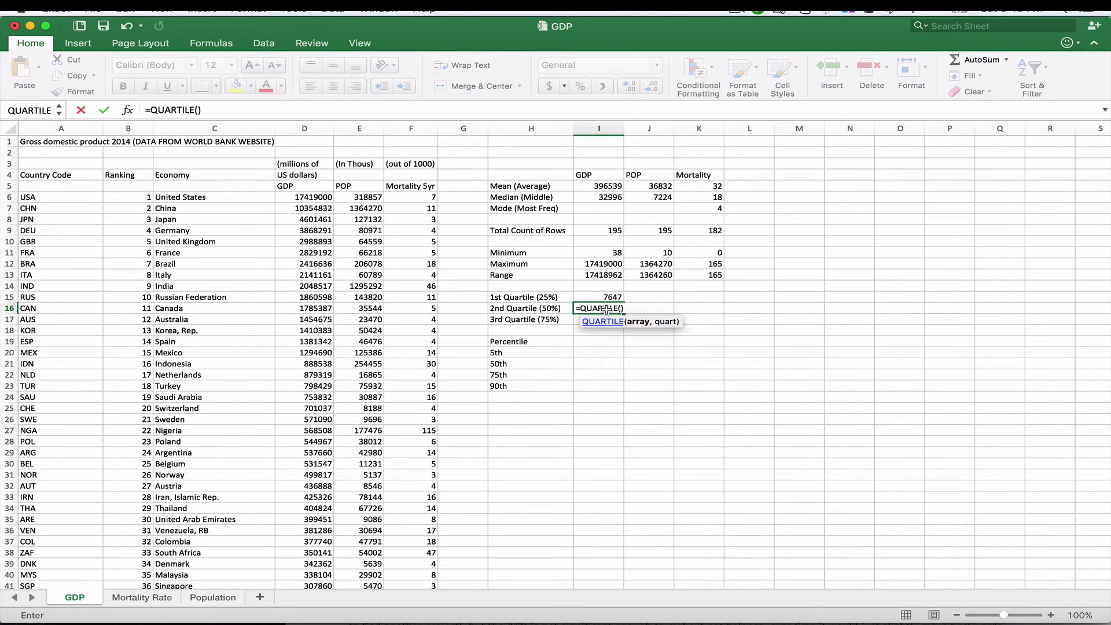
pyautogui.write('D6:D20')
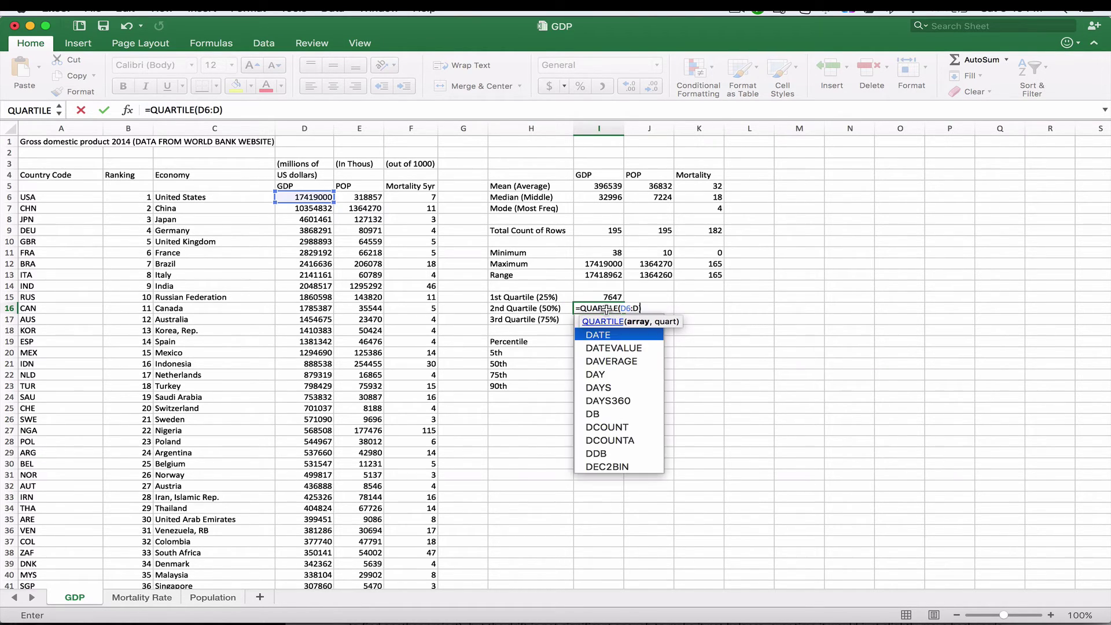
pyautogui.write('0,2')
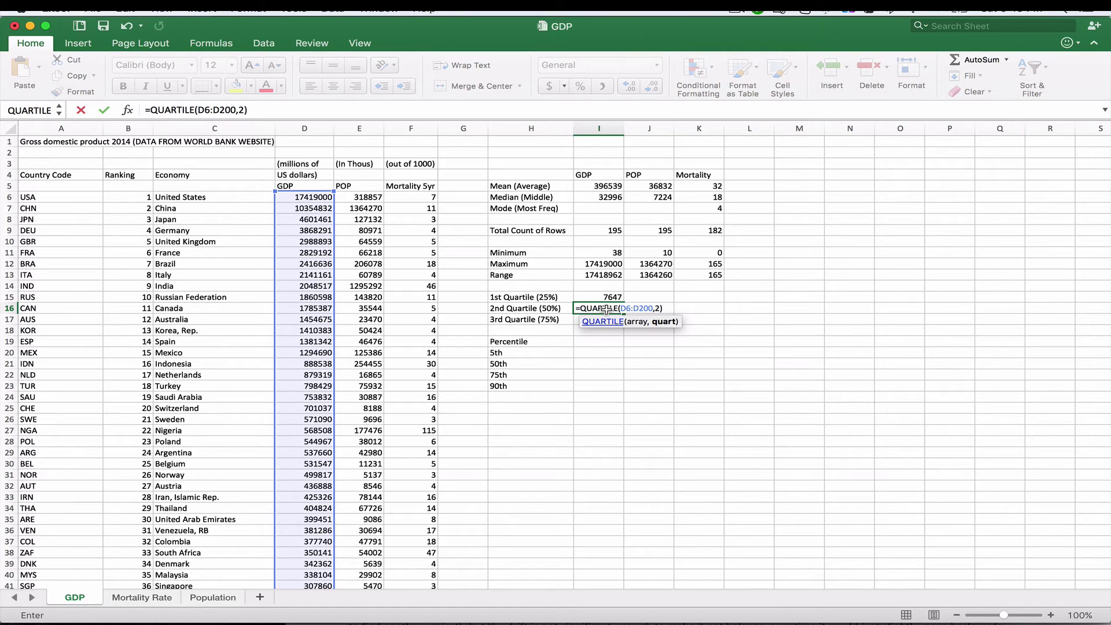
pyautogui.press('Return')
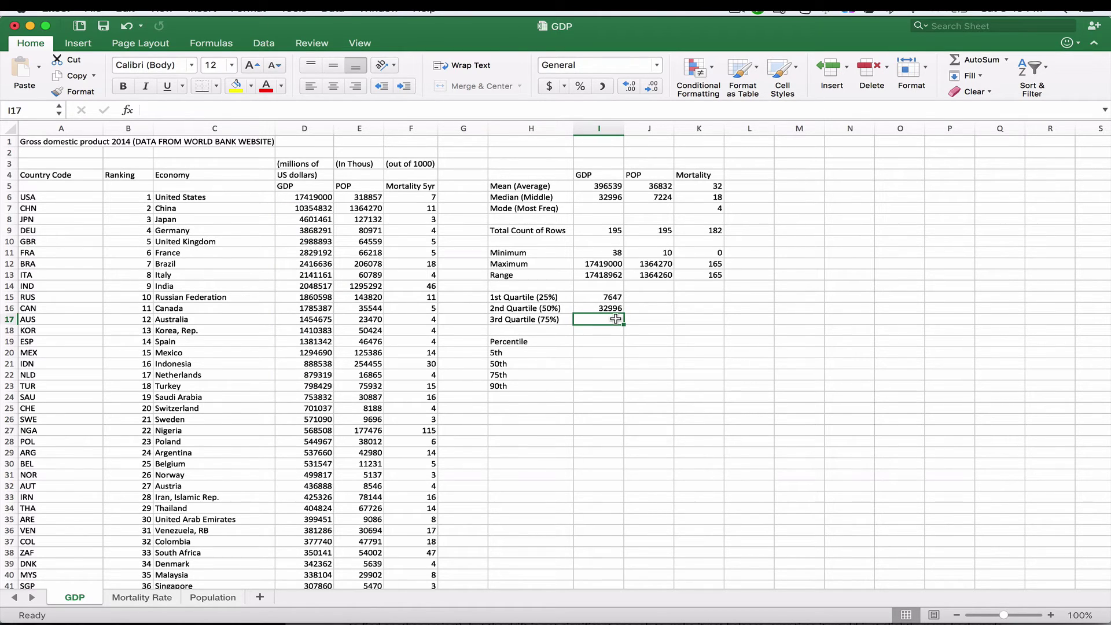
# Enter =QUARTILE(D6:D200,3) in I17 as the GDP third quartile, 211813.5
pyautogui.write('=QU')
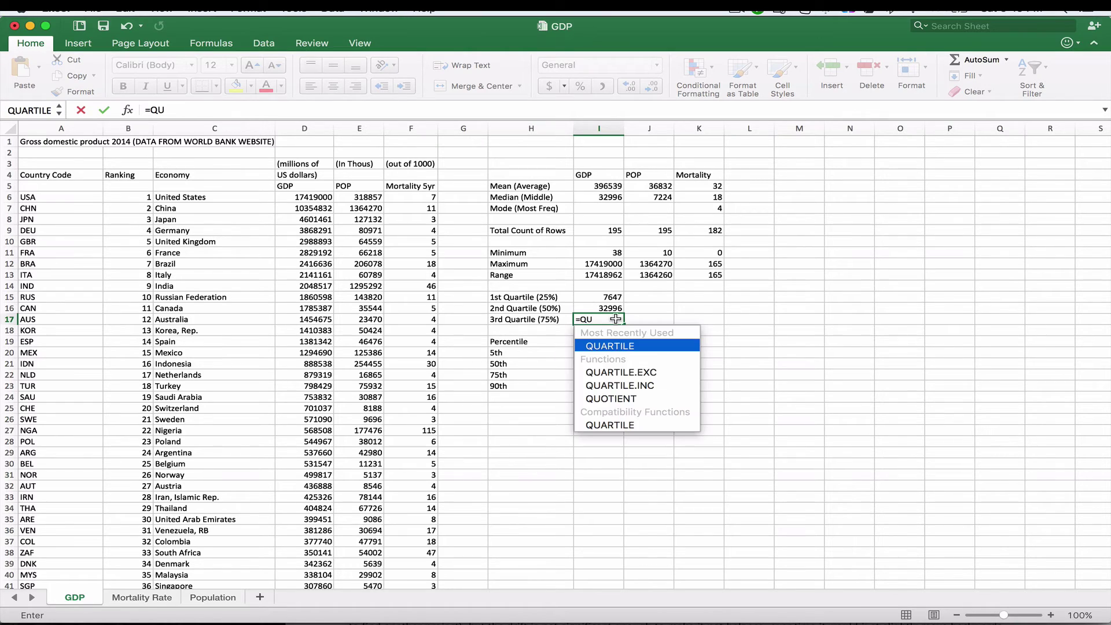
pyautogui.press('Tab')
pyautogui.write('D6:D200')
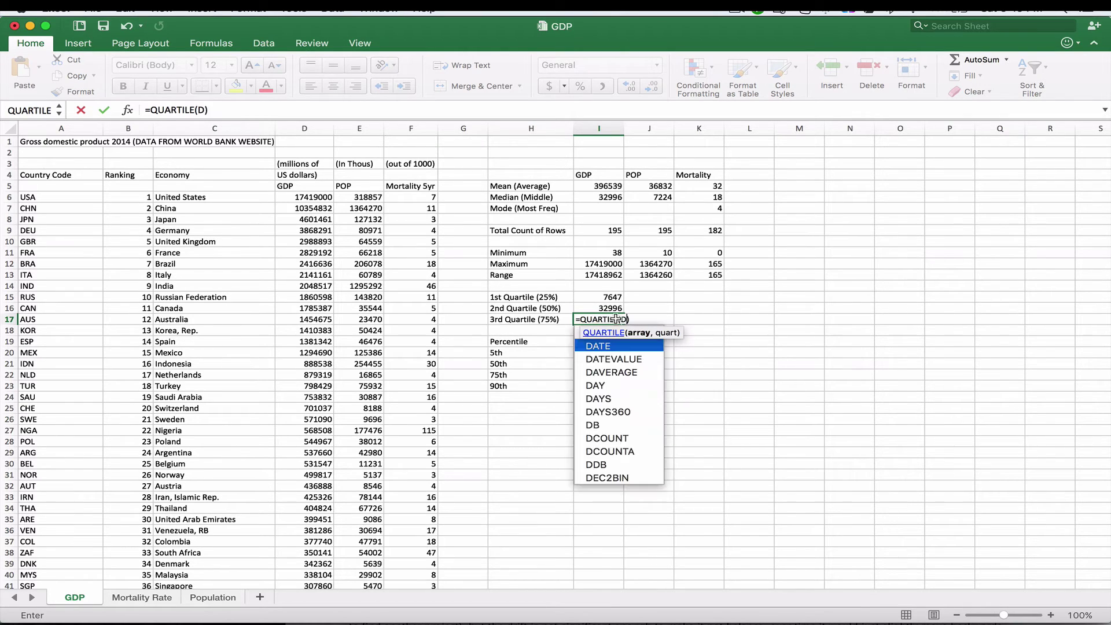
pyautogui.write(',')
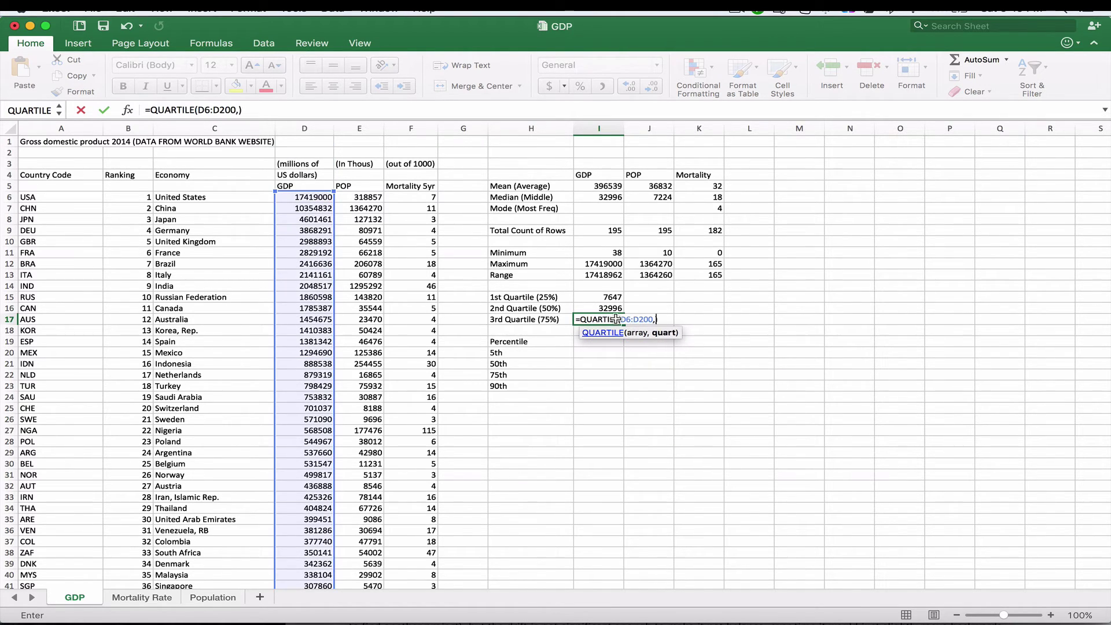
pyautogui.write('3')
pyautogui.press('Return')
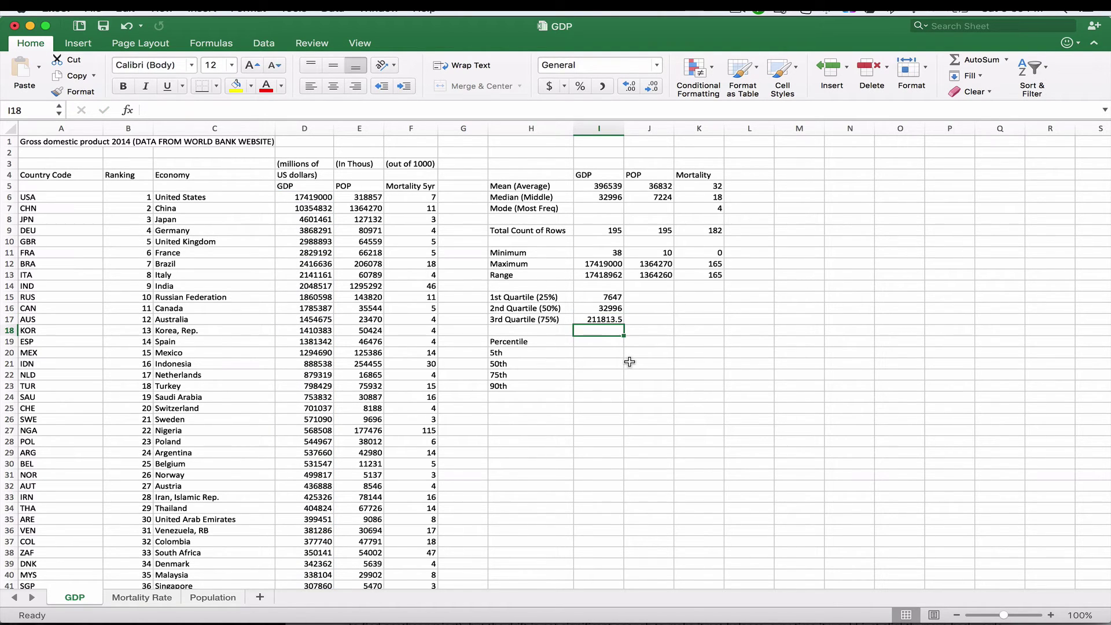
# Copy I15:I17 quartile formulas to POP (1811.831, 7223.938, 25205.6) and Mortality (6, 18, 49)
pyautogui.press('Up')
pyautogui.press('Up')
pyautogui.press('Up')
pyautogui.hotkey('shift', 'Down')
pyautogui.hotkey('shift', 'Down')
pyautogui.press('super+c')
pyautogui.press('Right')
pyautogui.press('super+v')
pyautogui.press('Right')
pyautogui.press('super+v')
pyautogui.press('Down')
pyautogui.press('Down')
pyautogui.press('Down')
pyautogui.press('Left')
pyautogui.press('Left')
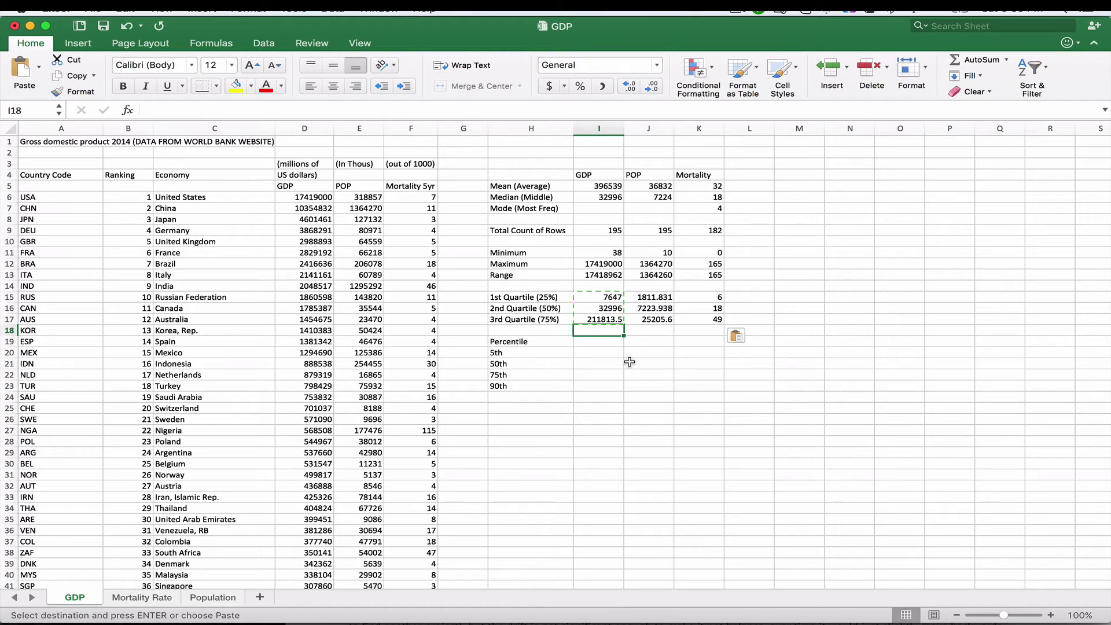
pyautogui.press('Down')
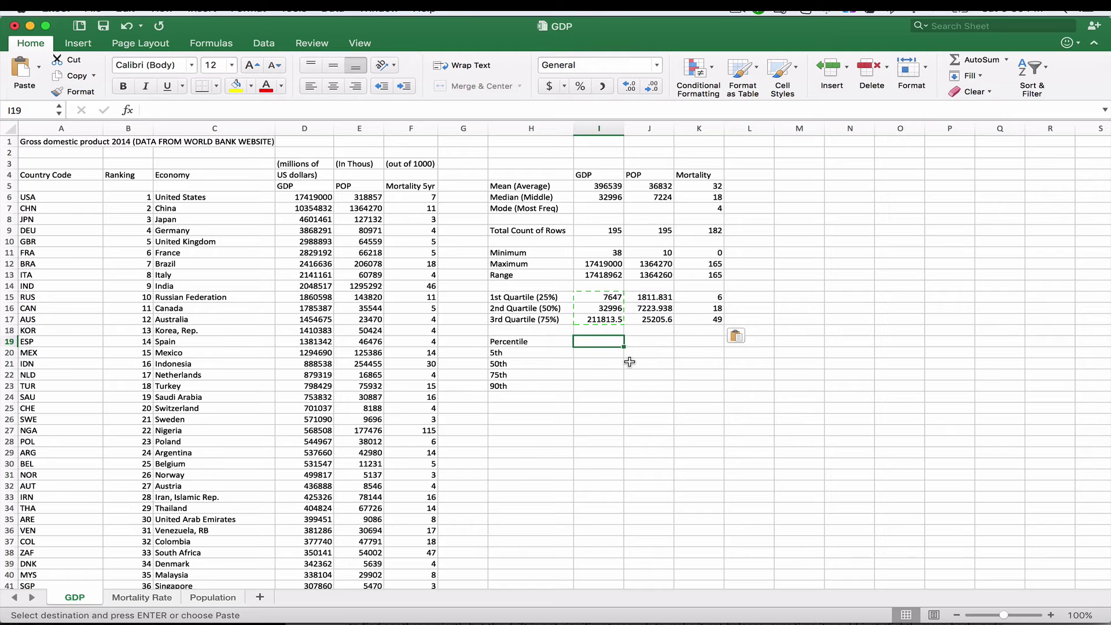
pyautogui.press('Down')
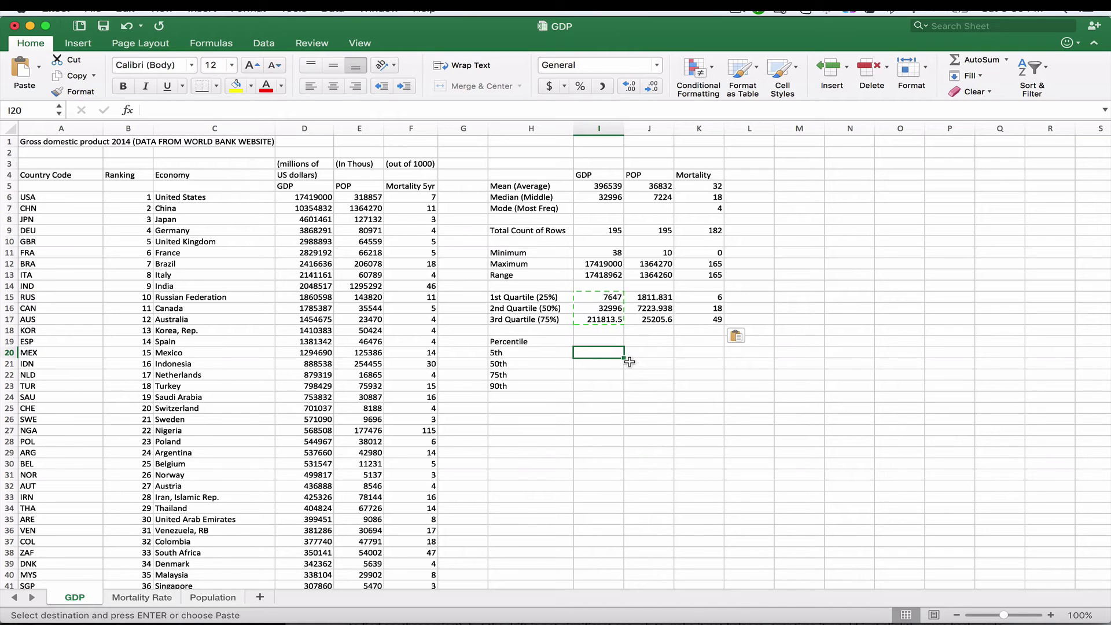
# Enter =PERCENTILE(D6:D200,.05) in I20 and =PERCENTILE(D6:D200,.50) in I21, yielding 778.7 and 32996
pyautogui.write('=PER')
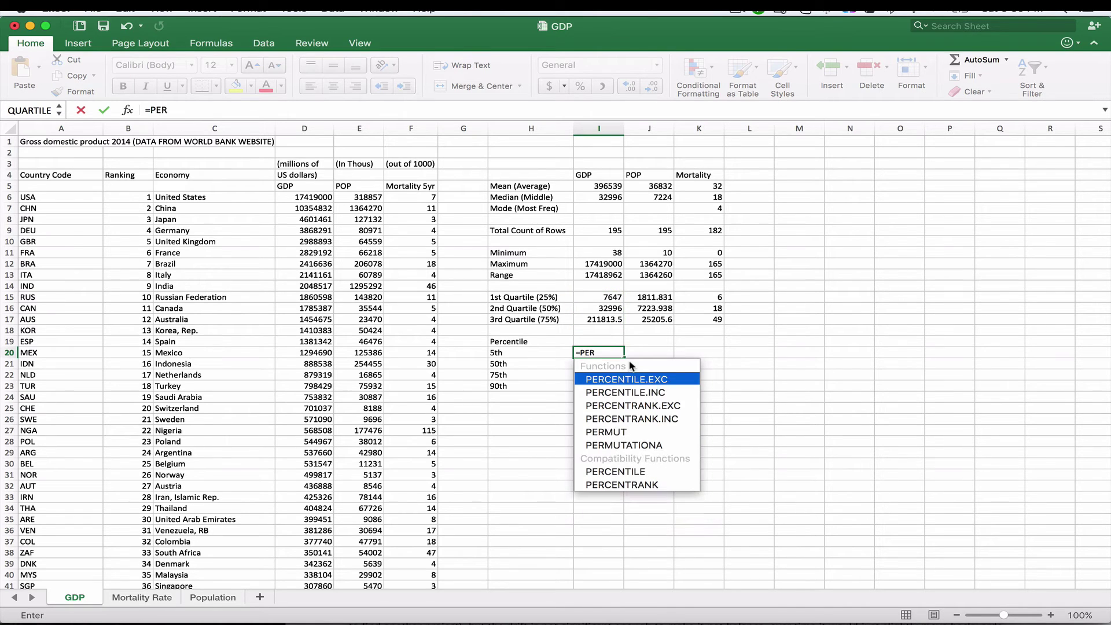
pyautogui.press('Down')
pyautogui.press('Down')
pyautogui.press('Down')
pyautogui.press('Down')
pyautogui.press('Down')
pyautogui.press('Down')
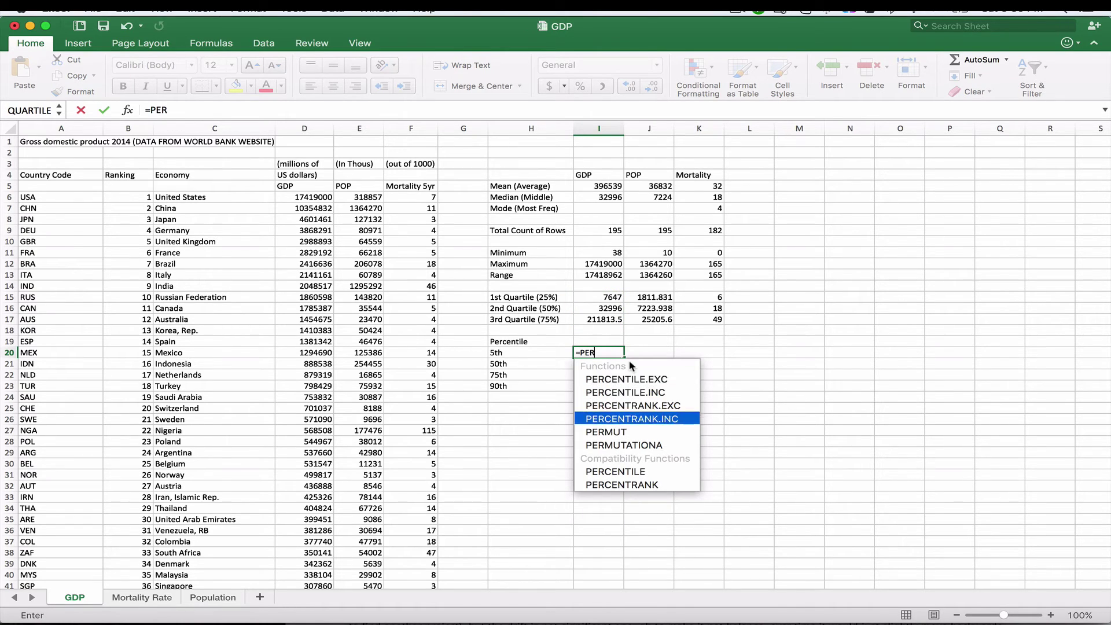
pyautogui.press('Tab')
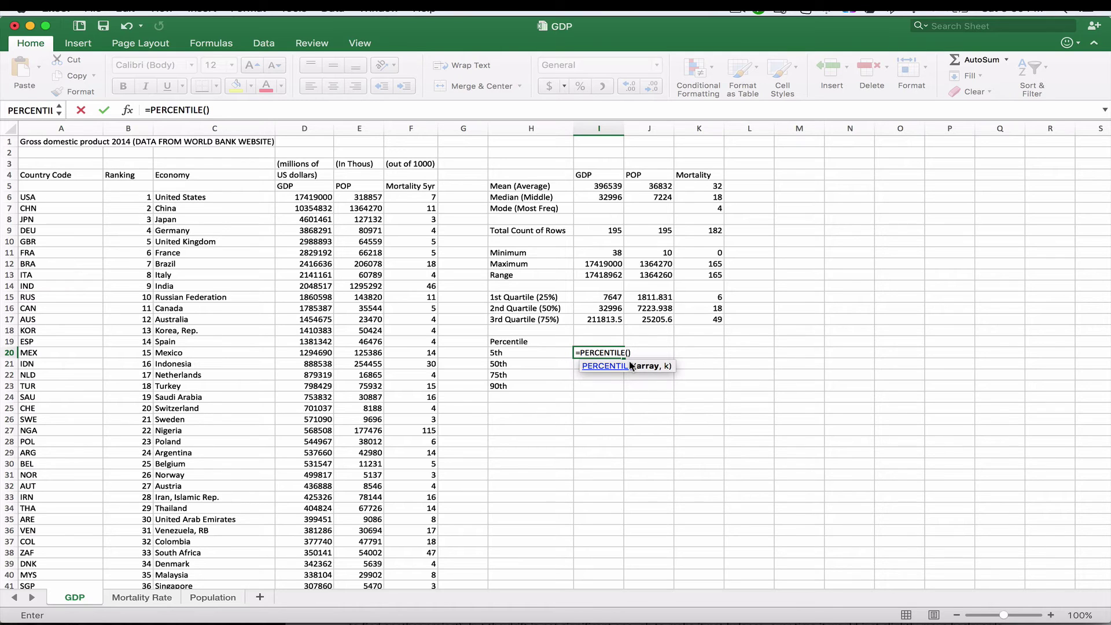
pyautogui.write('D6:D2')
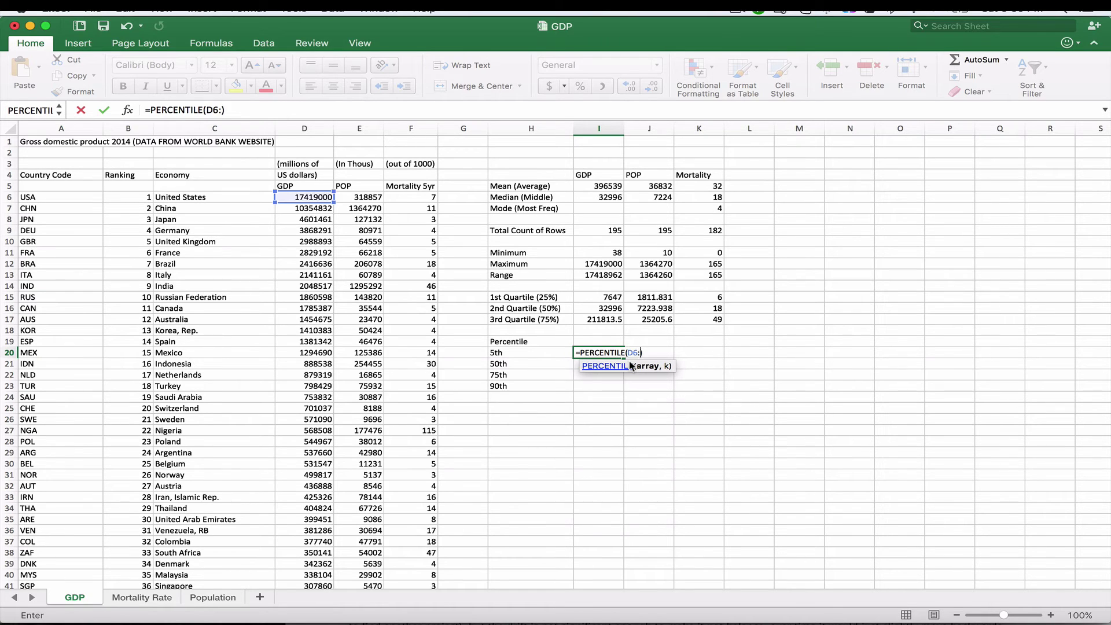
pyautogui.write('00,.05')
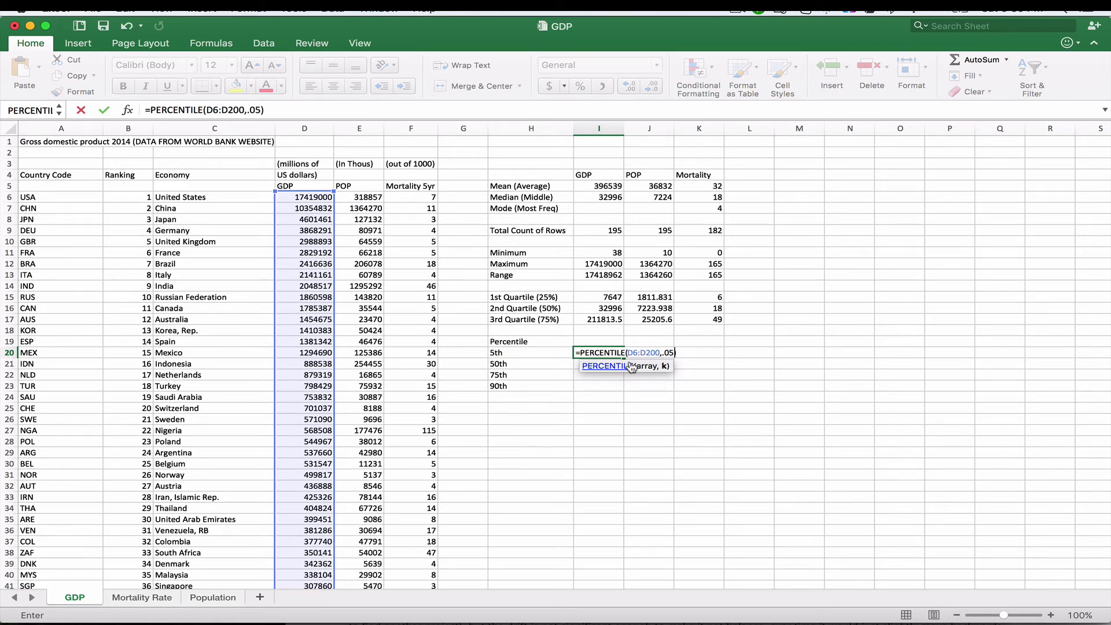
pyautogui.press('Return')
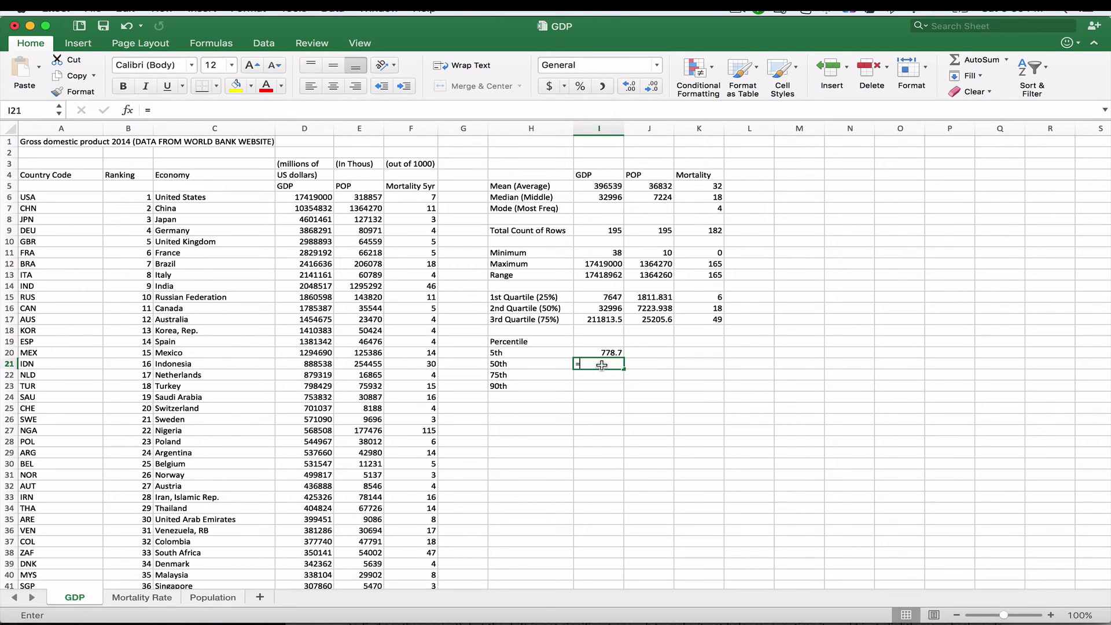
pyautogui.write('=PERCEN')
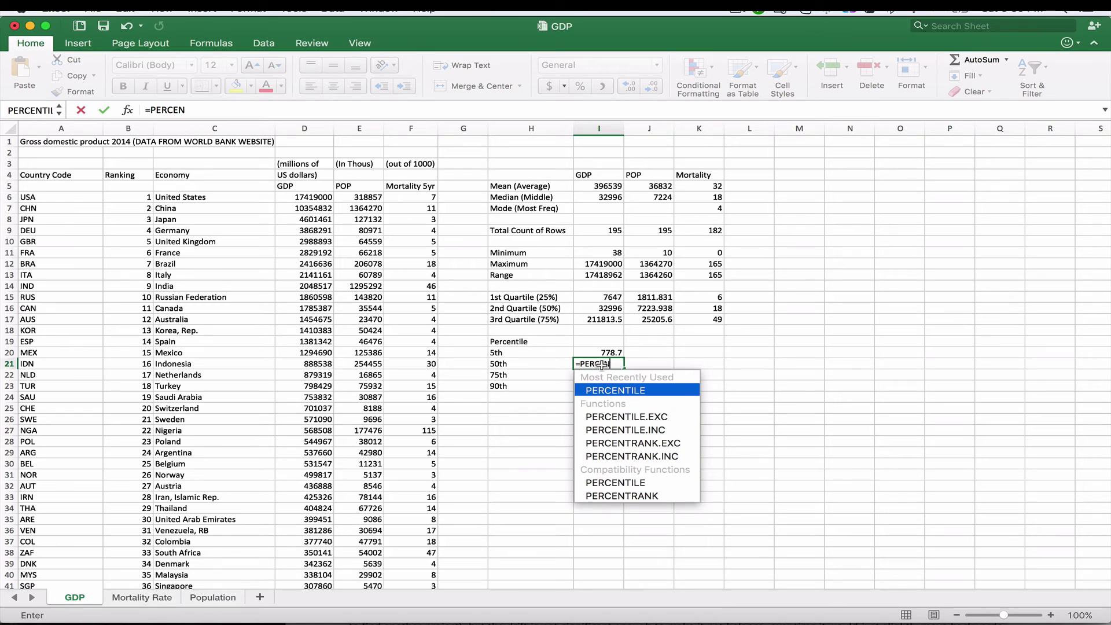
pyautogui.press('Tab')
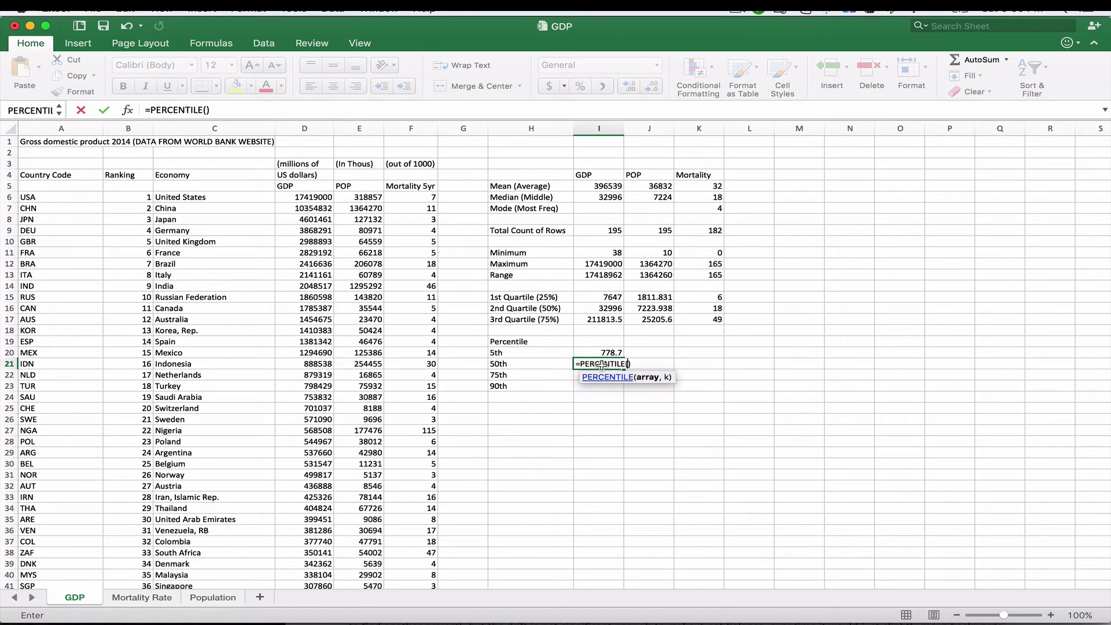
pyautogui.write('D6:D20')
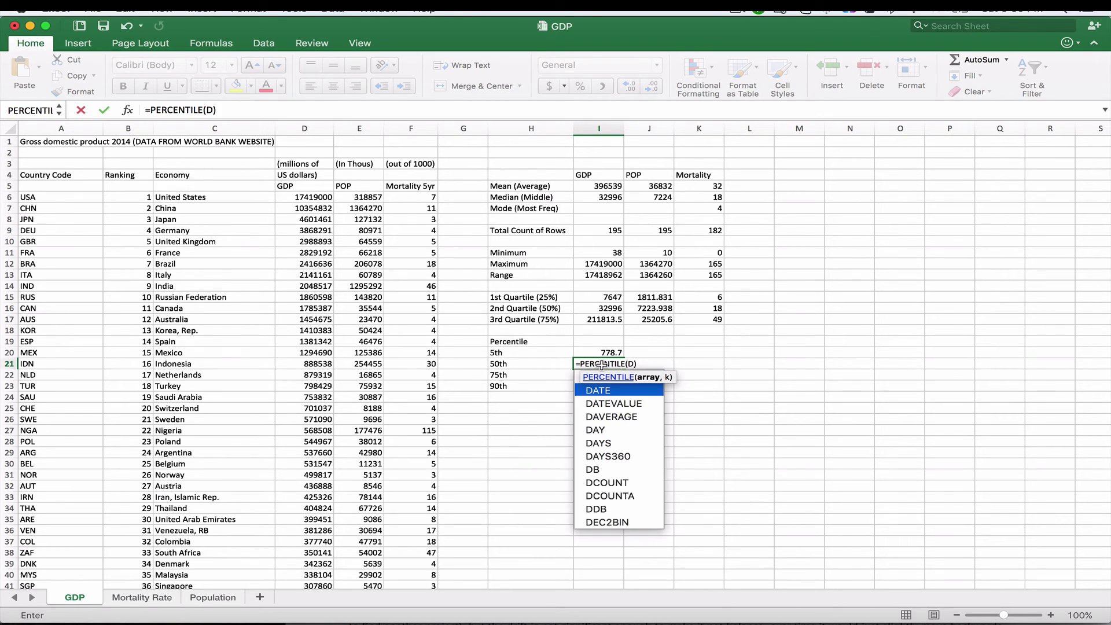
pyautogui.write('0,.5')
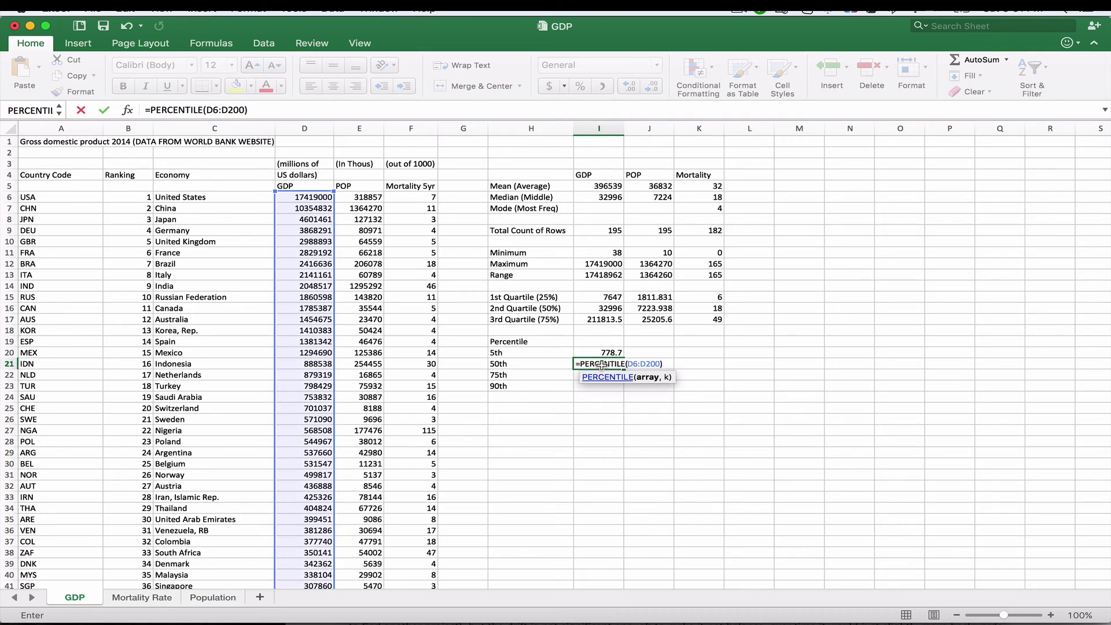
pyautogui.write('0')
pyautogui.press('Return')
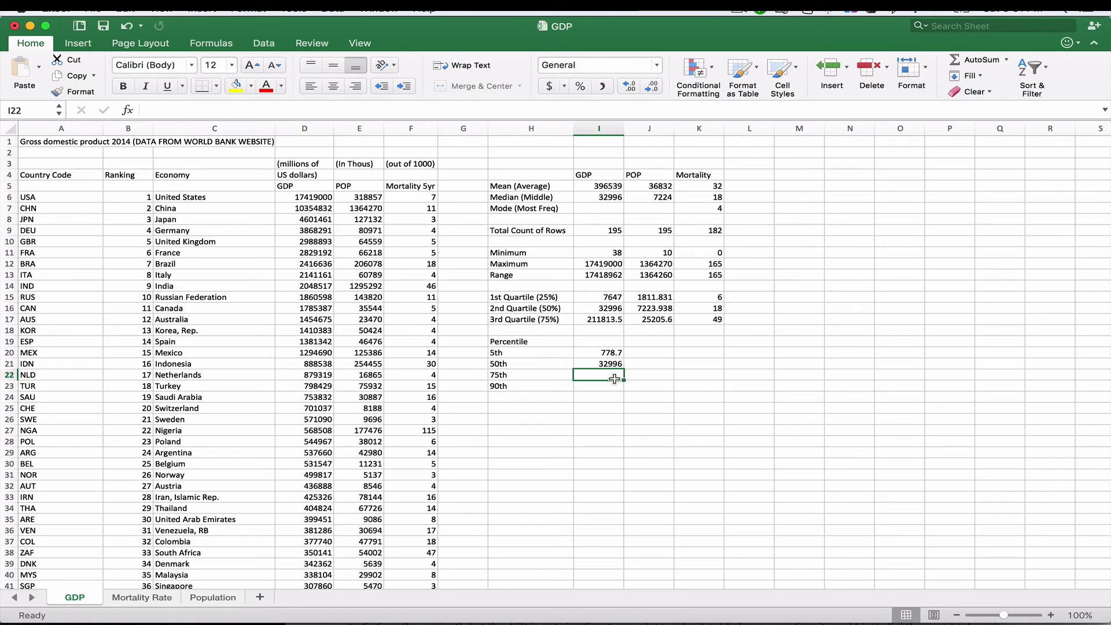
# Enter =PERCENTILE(D6:D200,.75) in I22 and =PERCENTILE(D6:D200,.90) in I23, yielding 211813.5 and 649058.2
pyautogui.write('=')
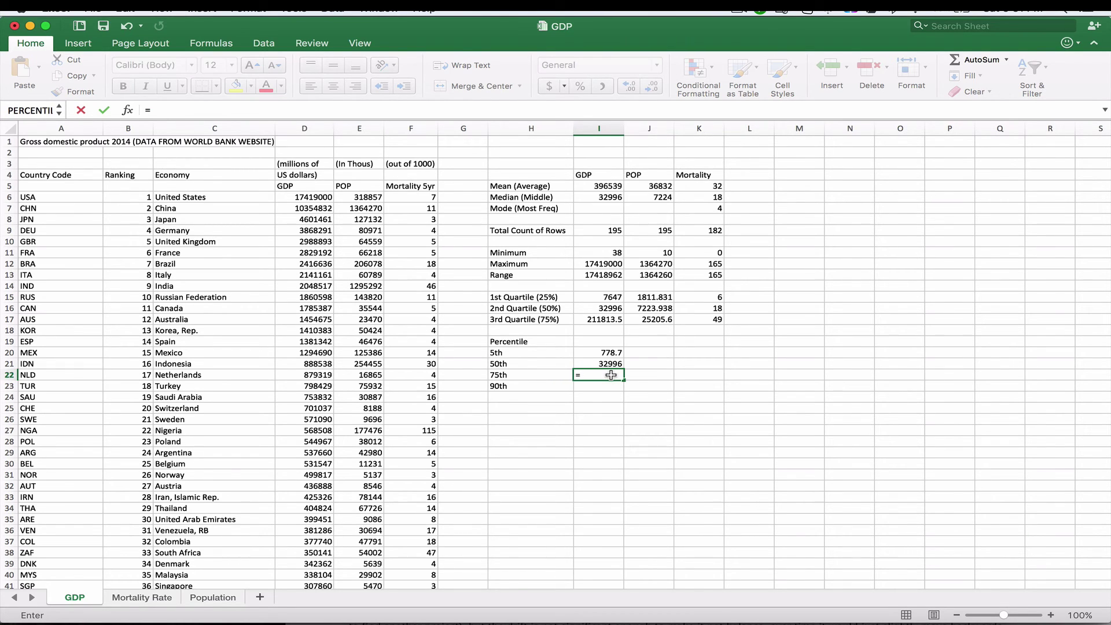
pyautogui.write('QU')
pyautogui.press('BackSpace')
pyautogui.press('BackSpace')
pyautogui.write('PER')
pyautogui.press('Tab')
pyautogui.write('D6:D200')
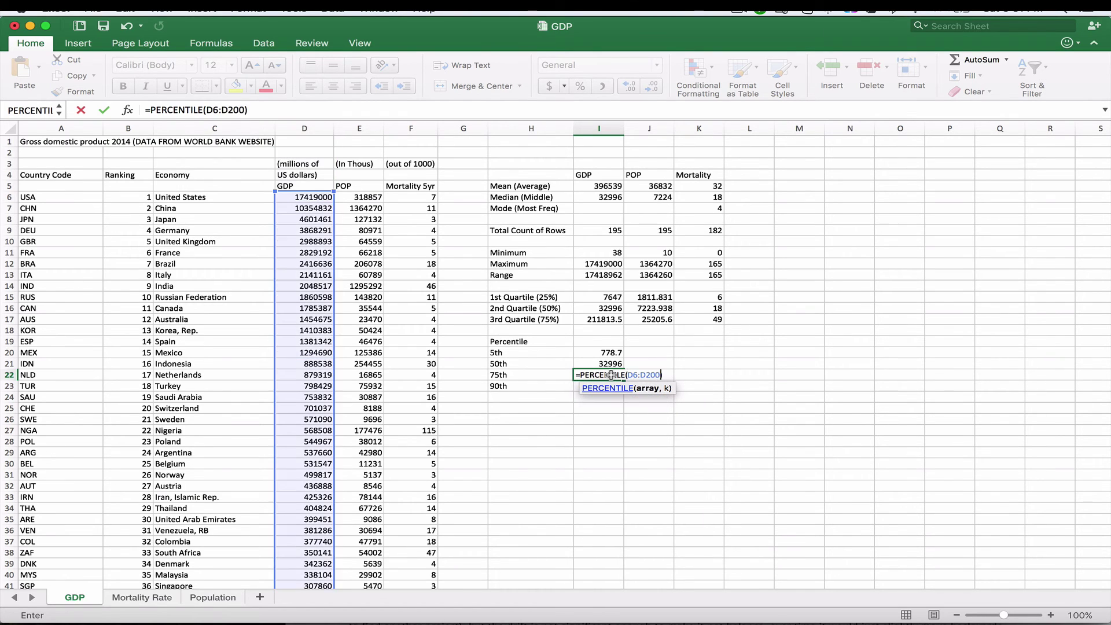
pyautogui.write(',.75')
pyautogui.press('Return')
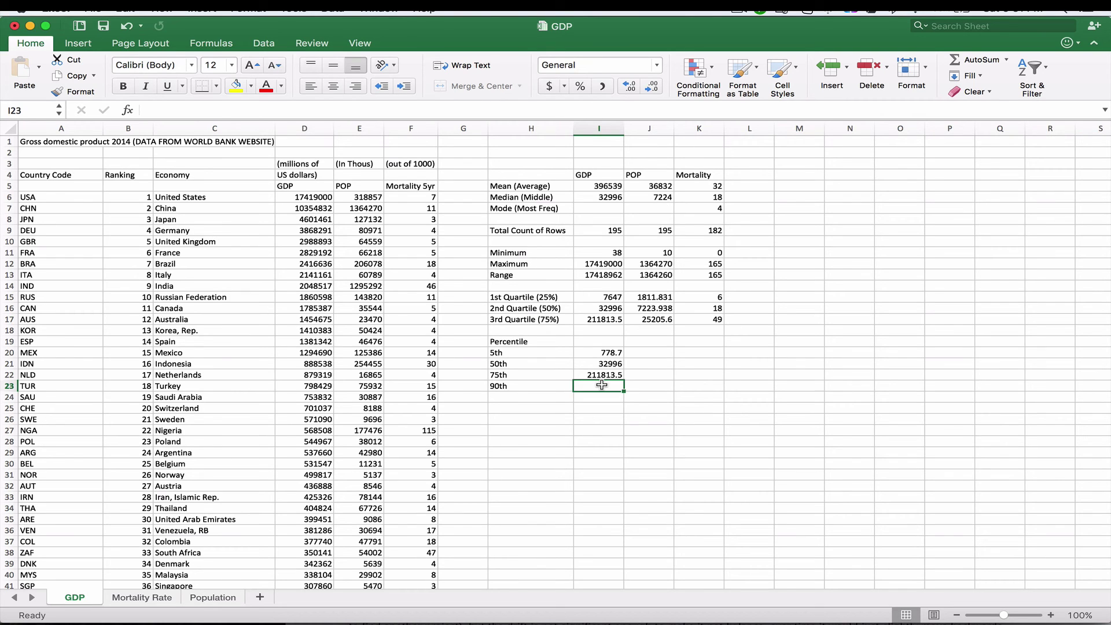
pyautogui.write('=PER')
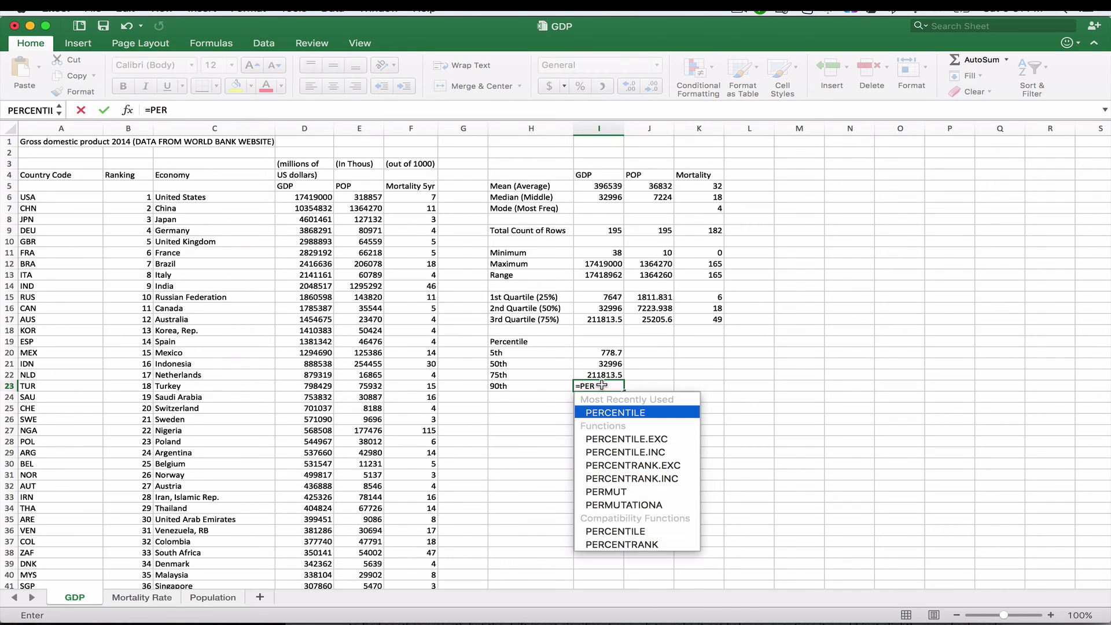
pyautogui.press('Tab')
pyautogui.write('D6:D2')
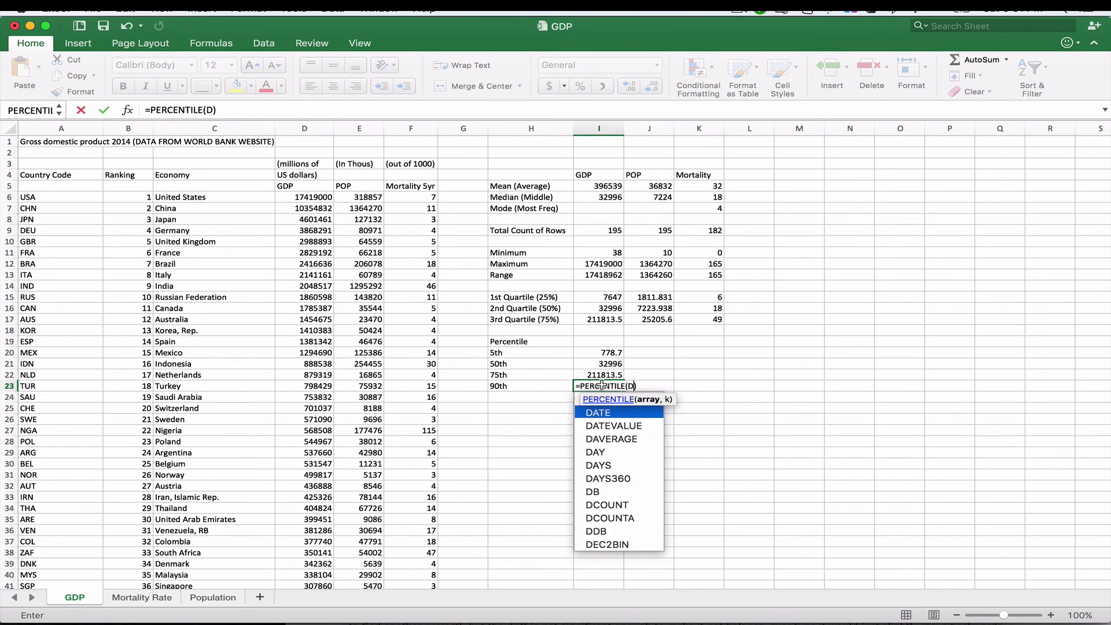
pyautogui.write('00,.90')
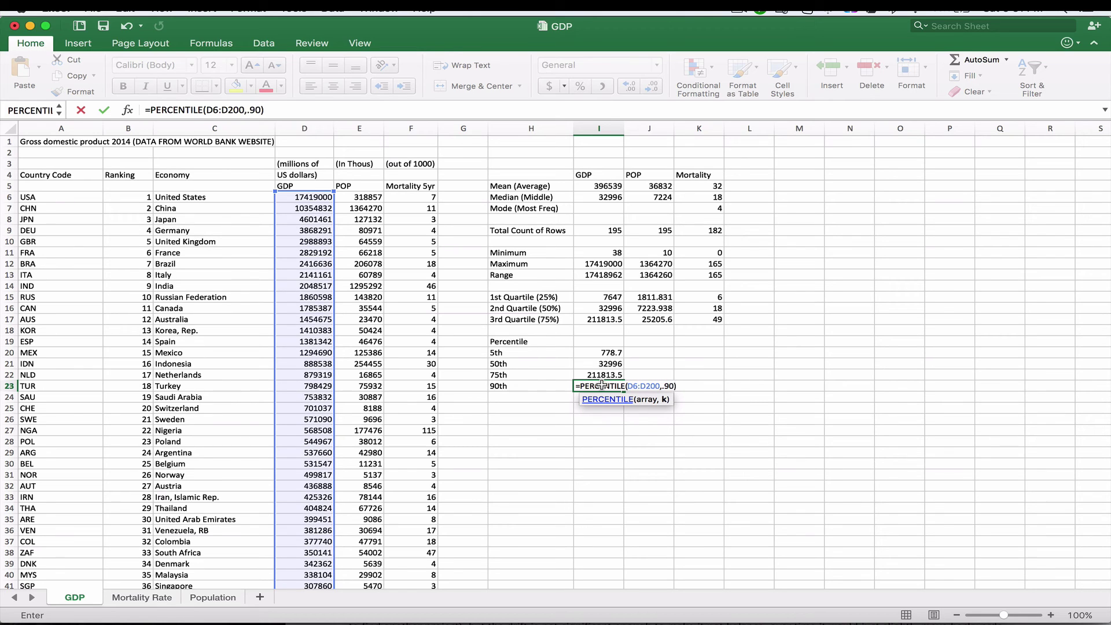
pyautogui.press('Return')
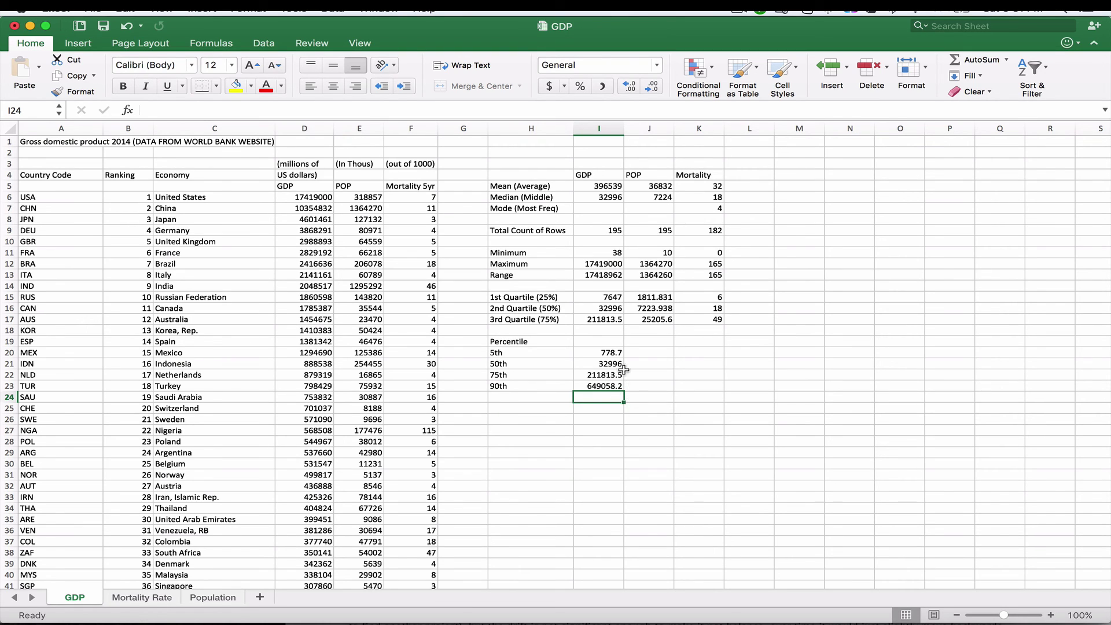
# Copy the four GDP percentile formulas in I20:I23 into the POP and Mortality columns at J20 and K20
pyautogui.moveTo(615, 353); pyautogui.dragTo(616, 353)
pyautogui.hotkey('shift', 'Down')
pyautogui.hotkey('shift', 'Down')
pyautogui.press('super+c')
pyautogui.press('Right')
pyautogui.press('super+v')
pyautogui.press('Right')
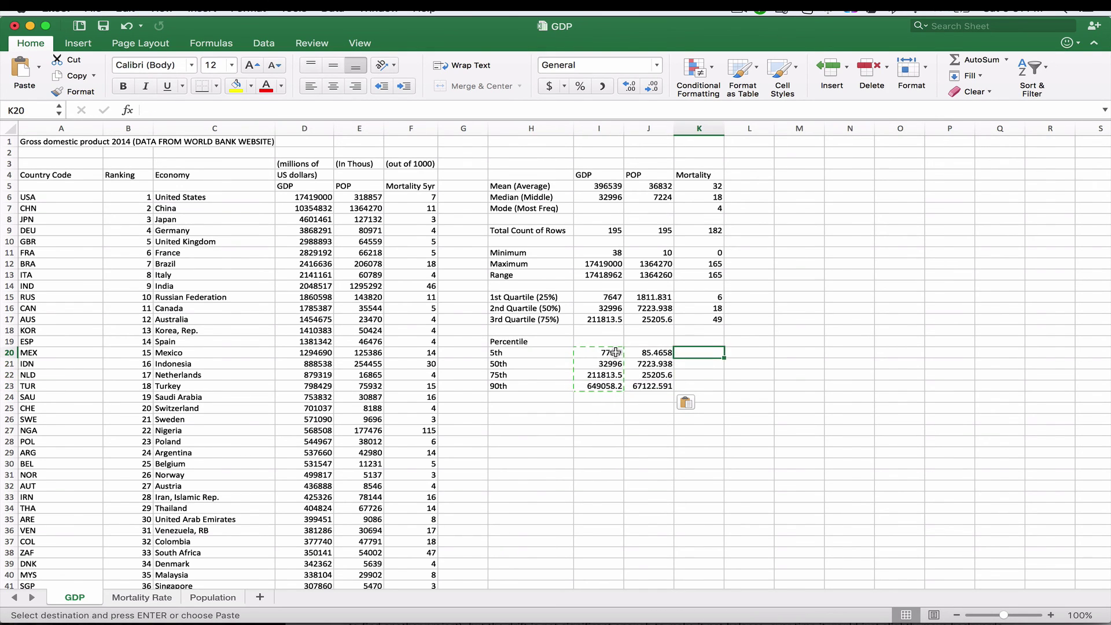
pyautogui.press('super+v')
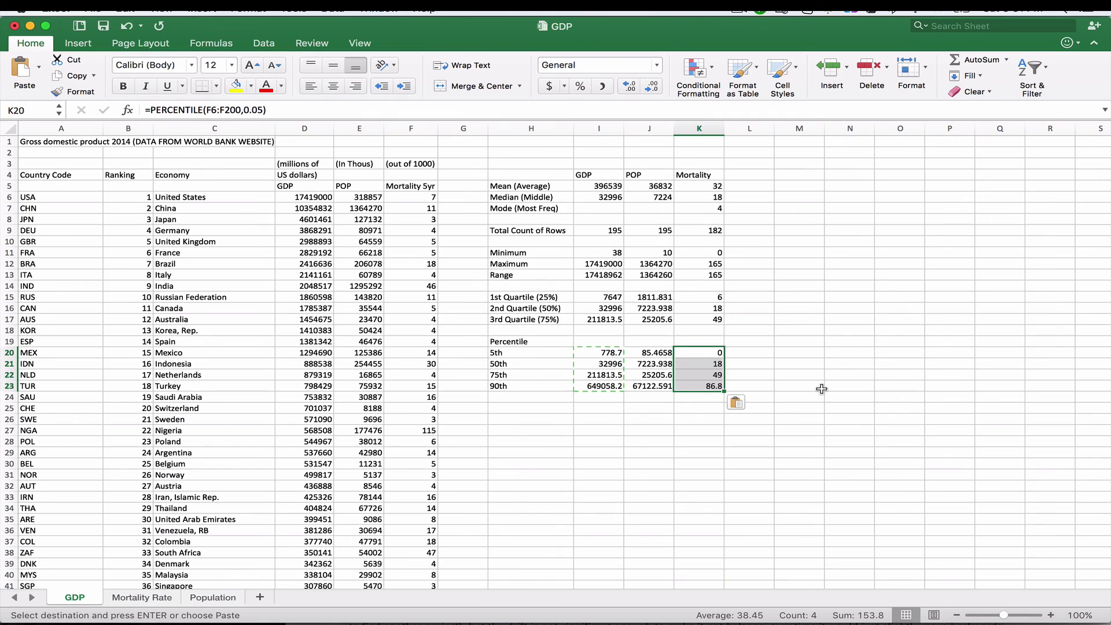